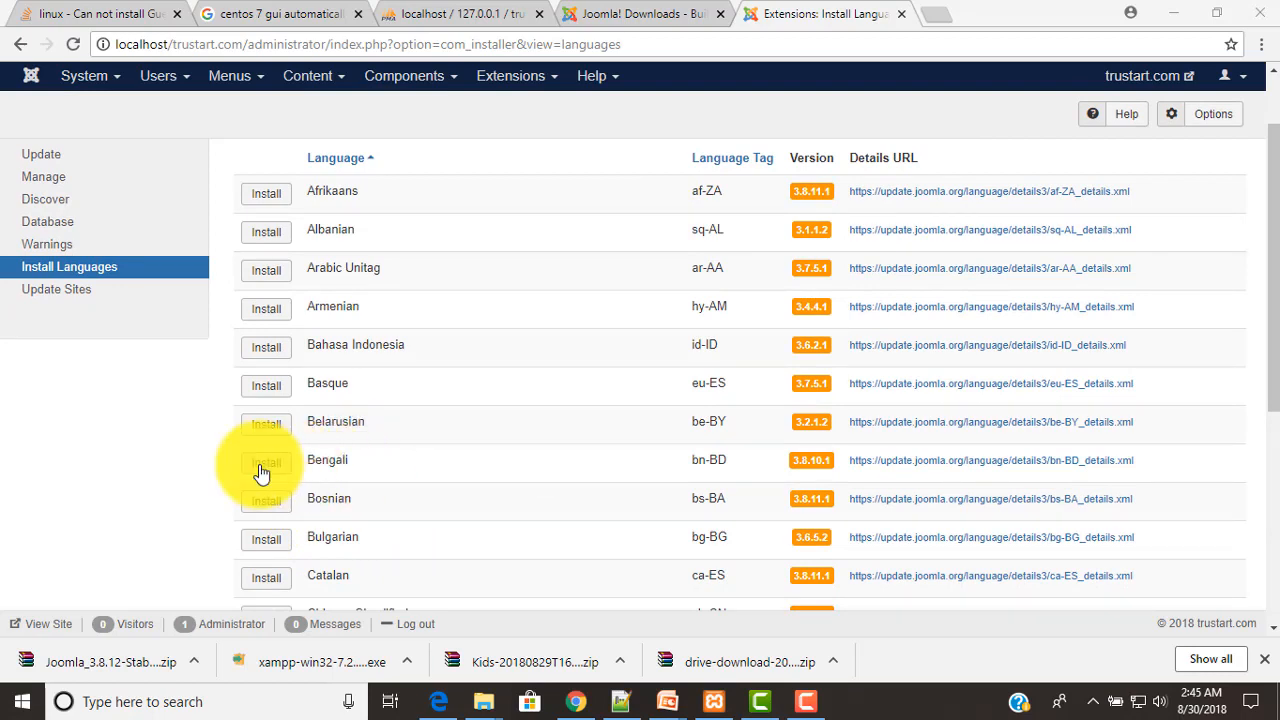
# Step: Browse the installable languages list, including its fourth page, to examine the available language packs and their versions
pyautogui.scroll(-3, 484, 458)
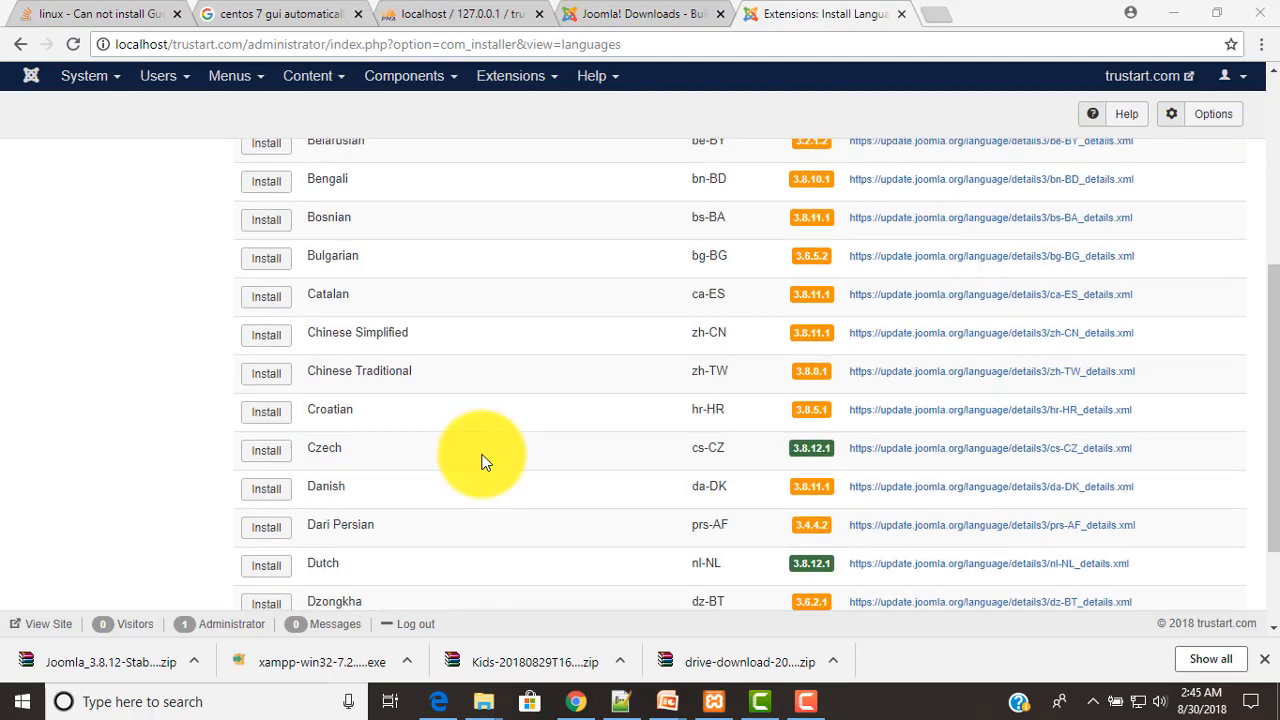
pyautogui.scroll(-1, 481, 461)
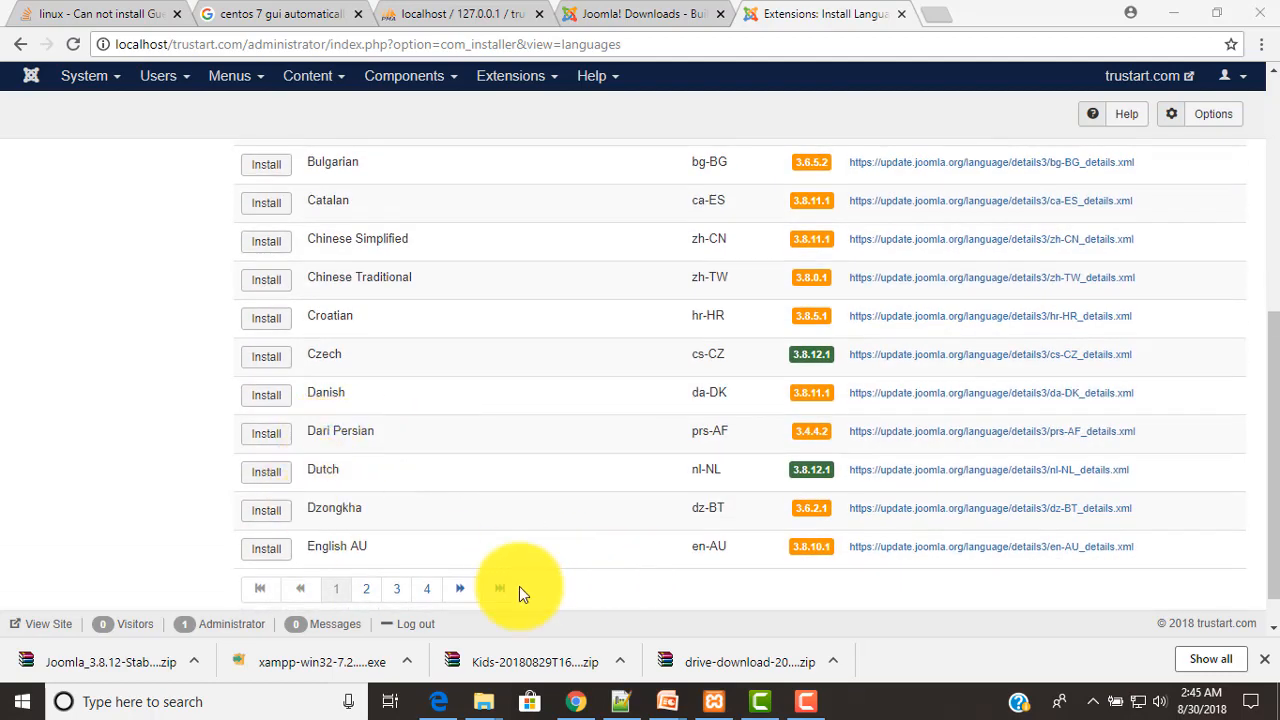
pyautogui.click(424, 590)
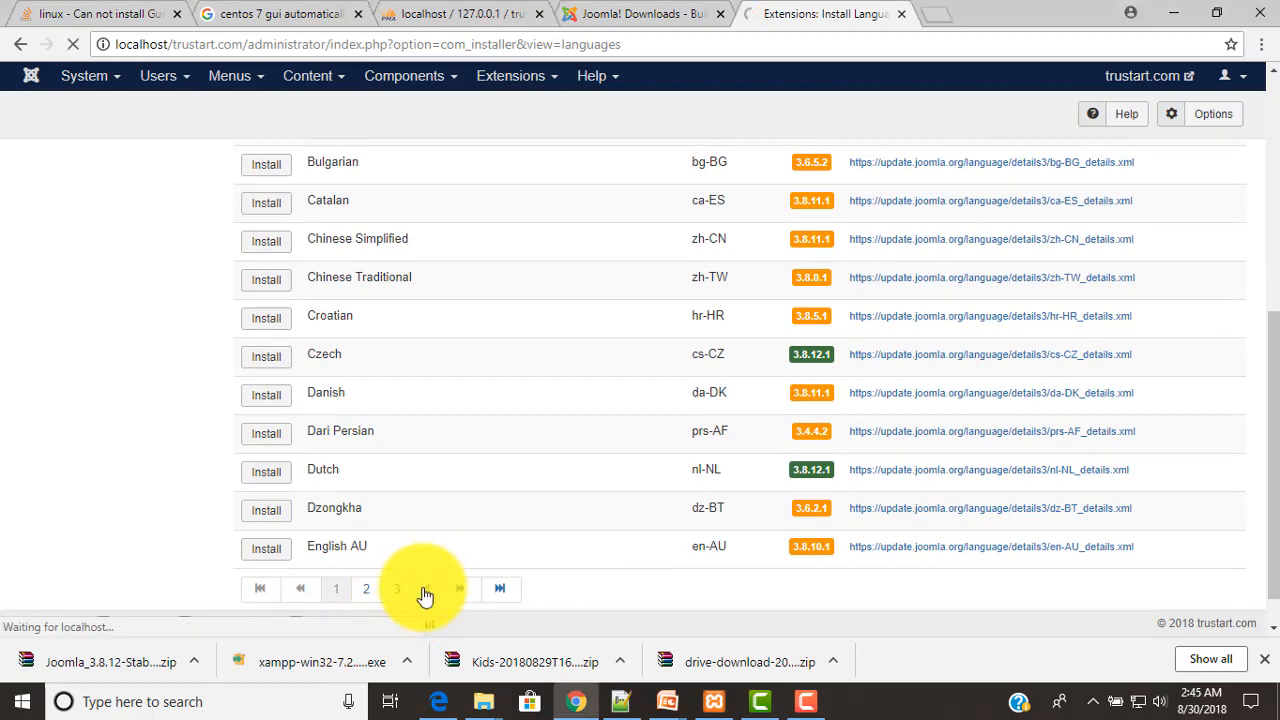
pyautogui.scroll(-3, 627, 447)
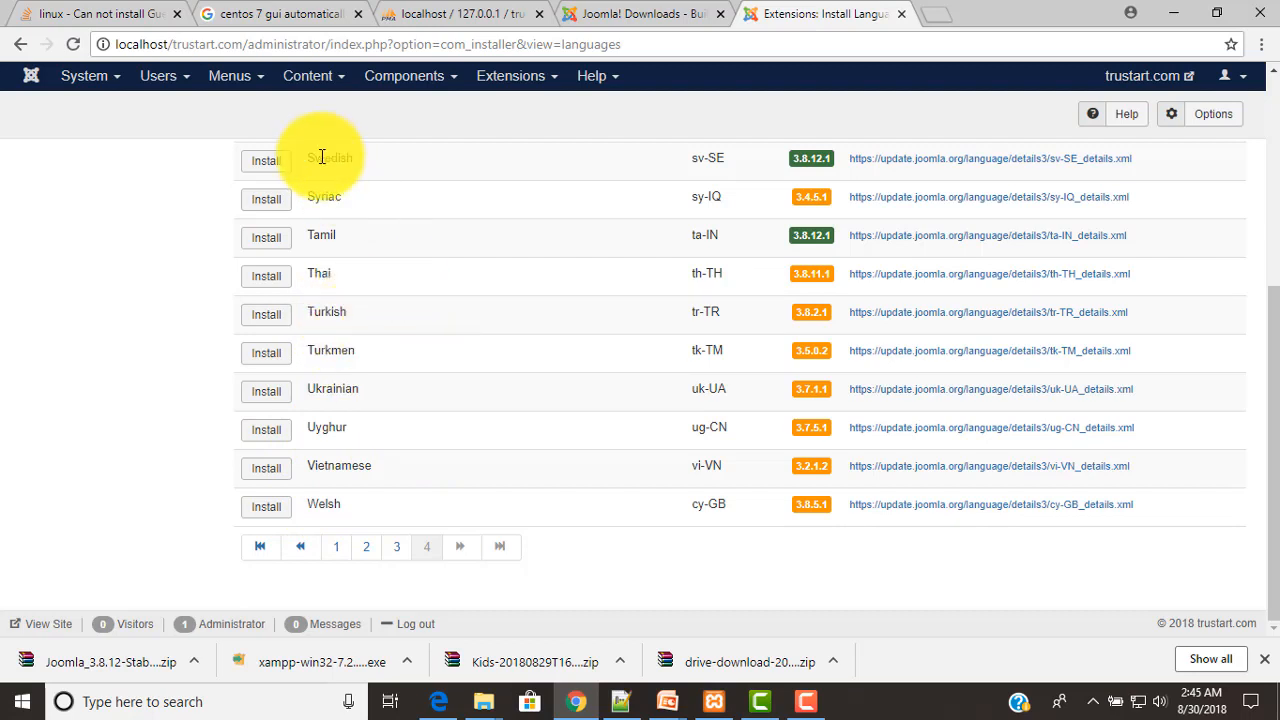
pyautogui.scroll(2, 414, 303)
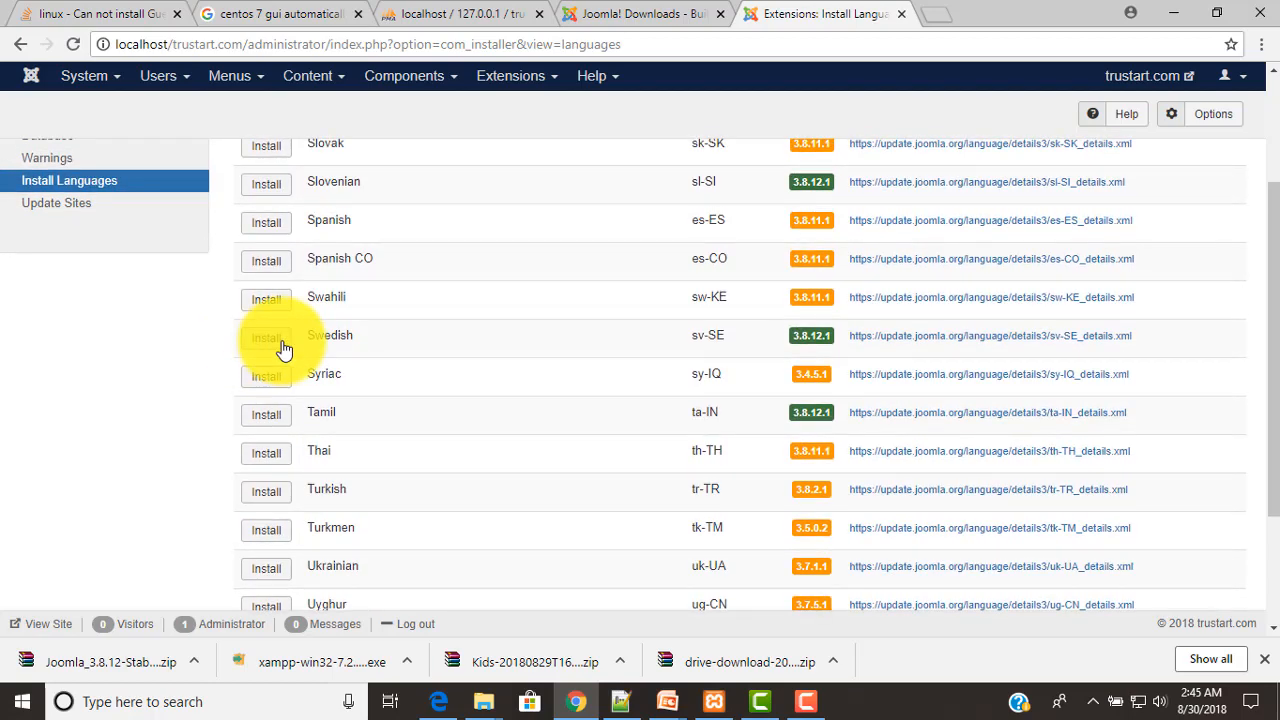
pyautogui.scroll(2, 280, 368)
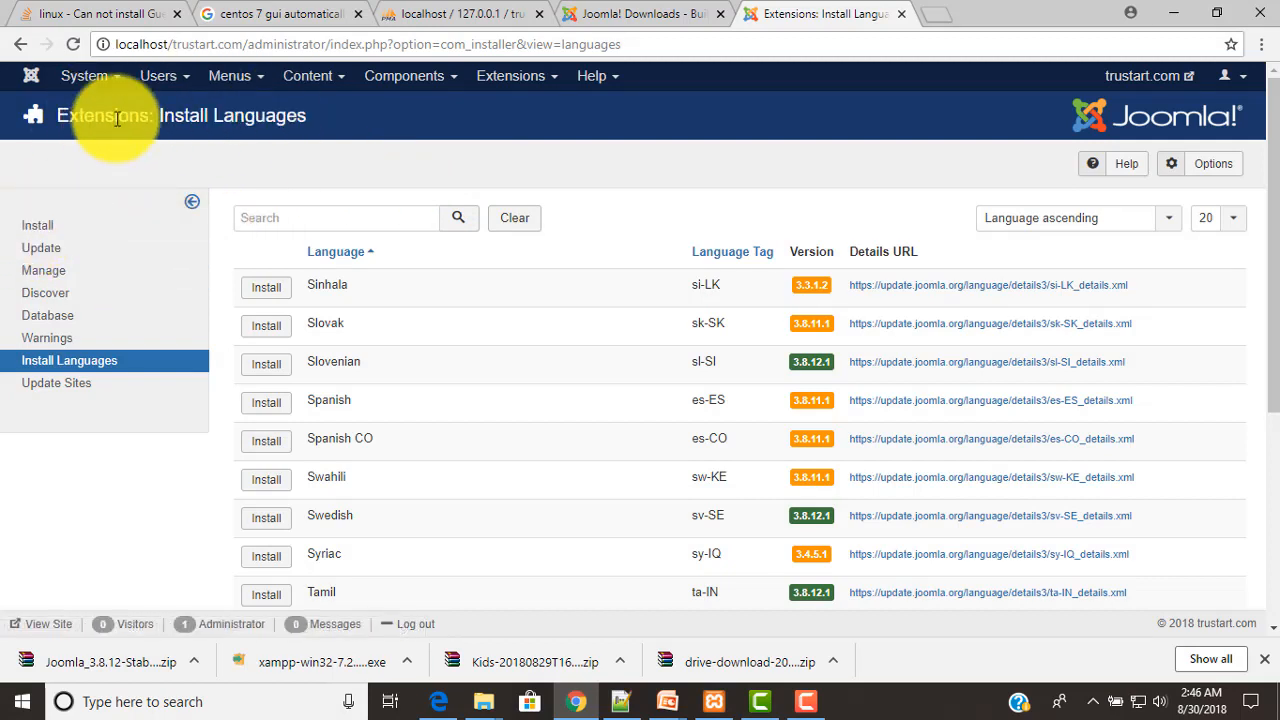
# Step: Examine the extension installer's folder and package upload options, and open the list for managing installed extensions
pyautogui.click(514, 80)
pyautogui.moveTo(508, 108)
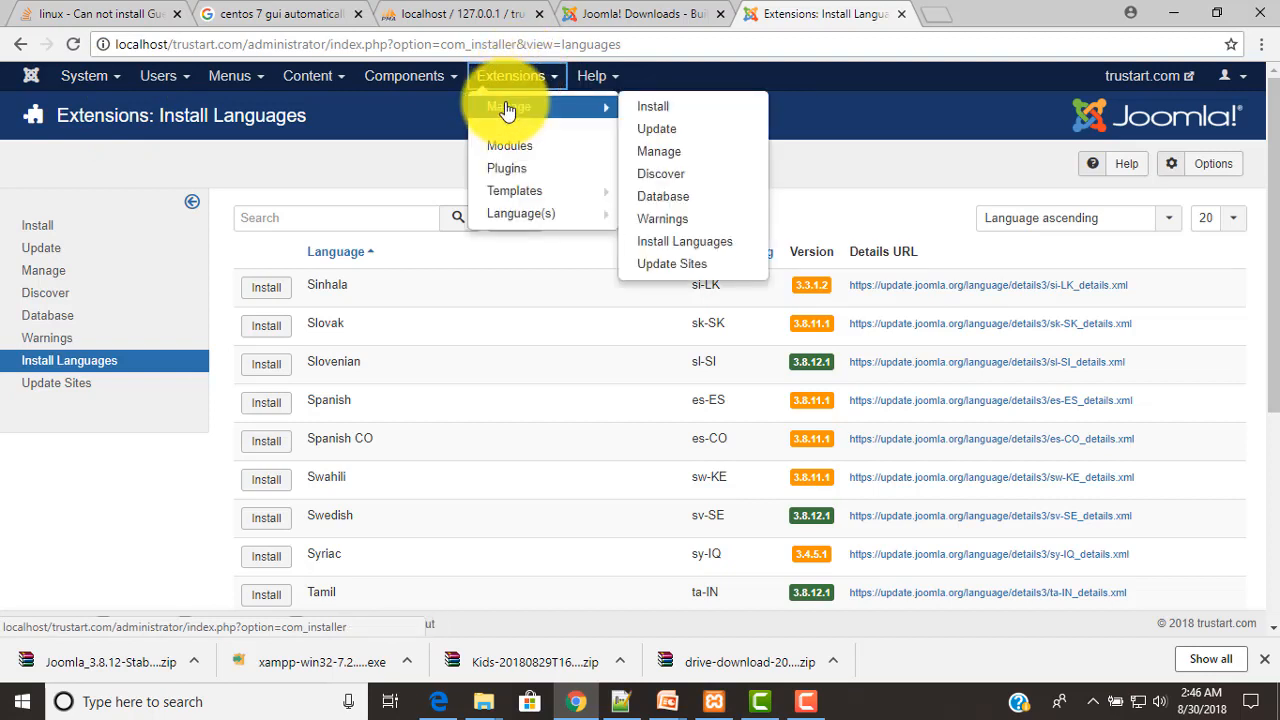
pyautogui.click(652, 106)
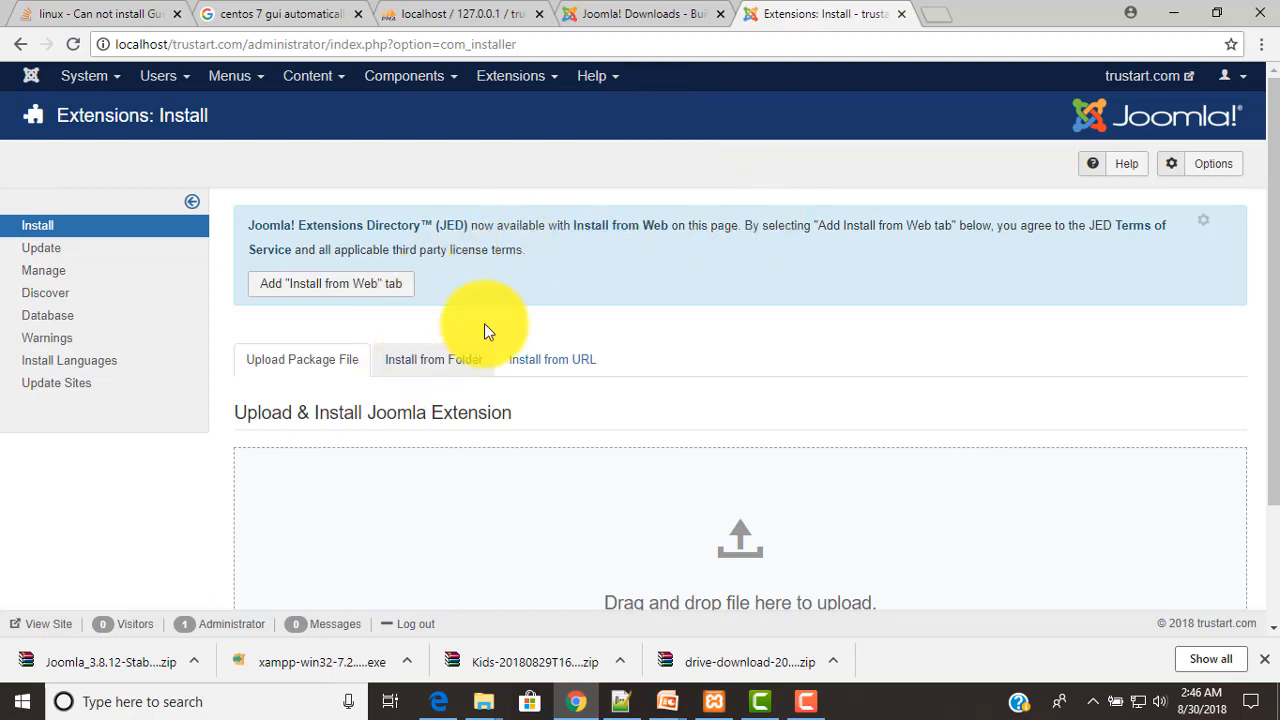
pyautogui.scroll(-1, 814, 264)
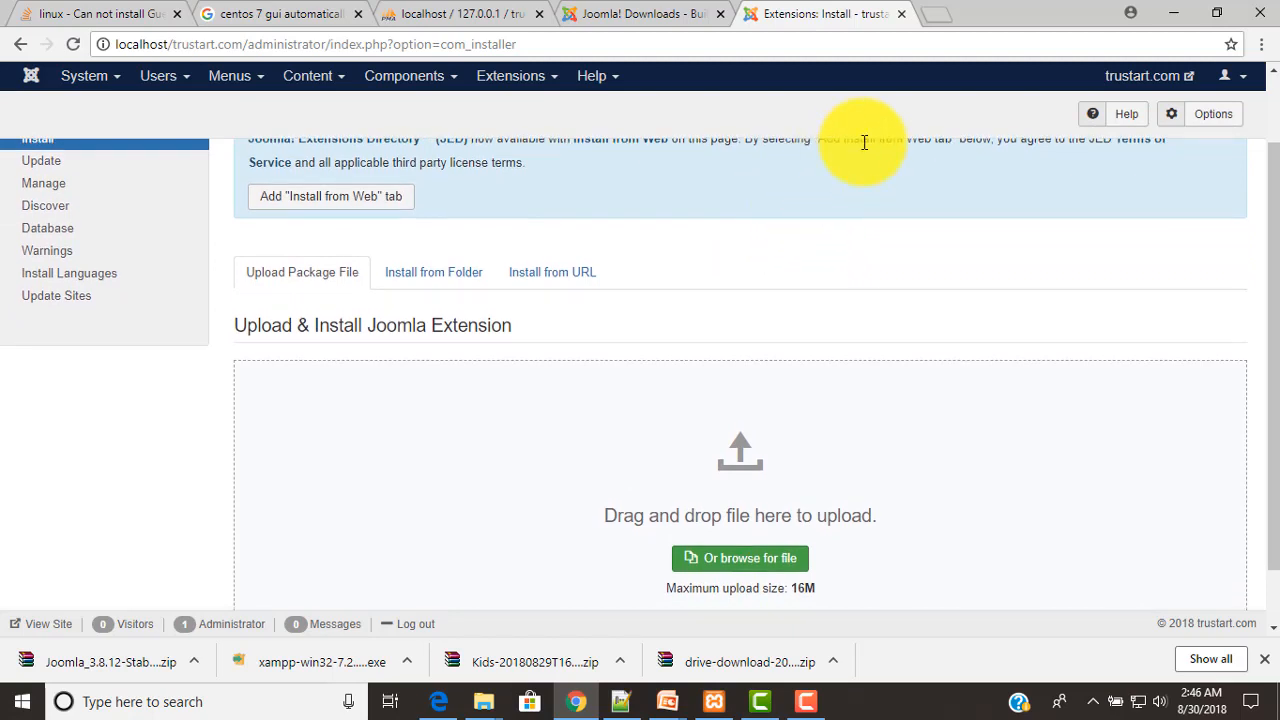
pyautogui.click(435, 287)
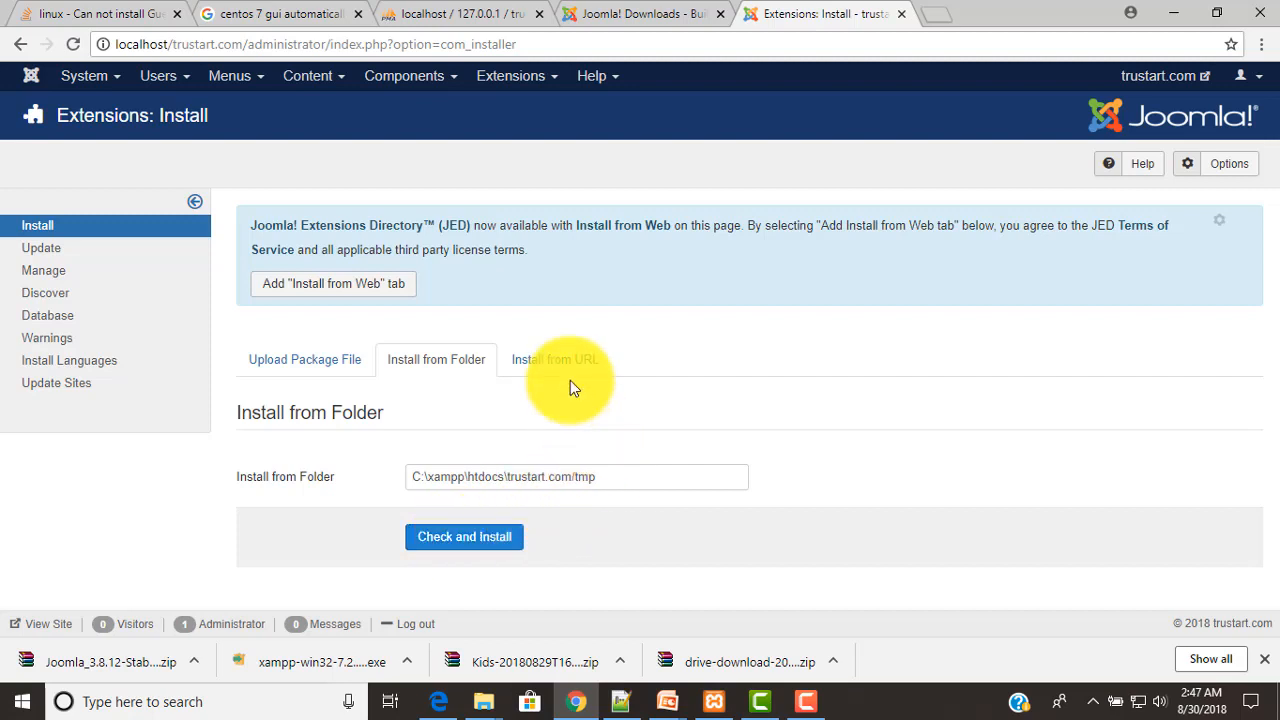
pyautogui.click(280, 362)
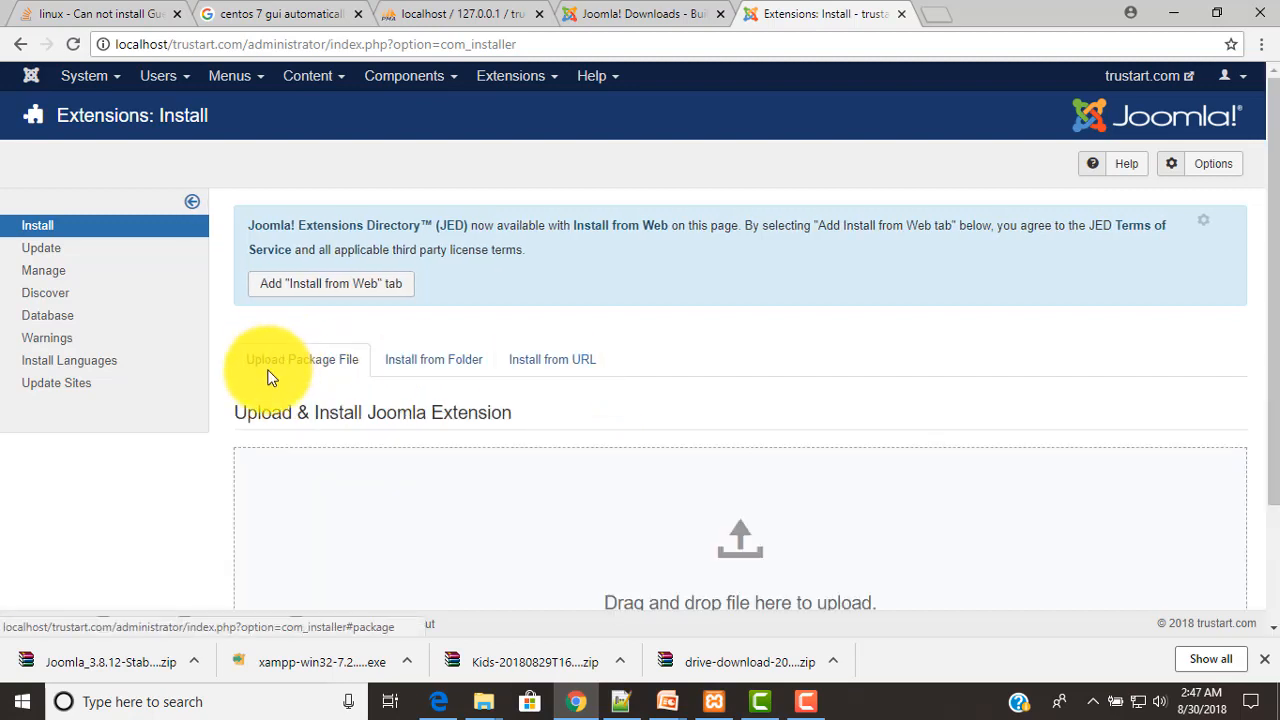
pyautogui.scroll(-2, 268, 378)
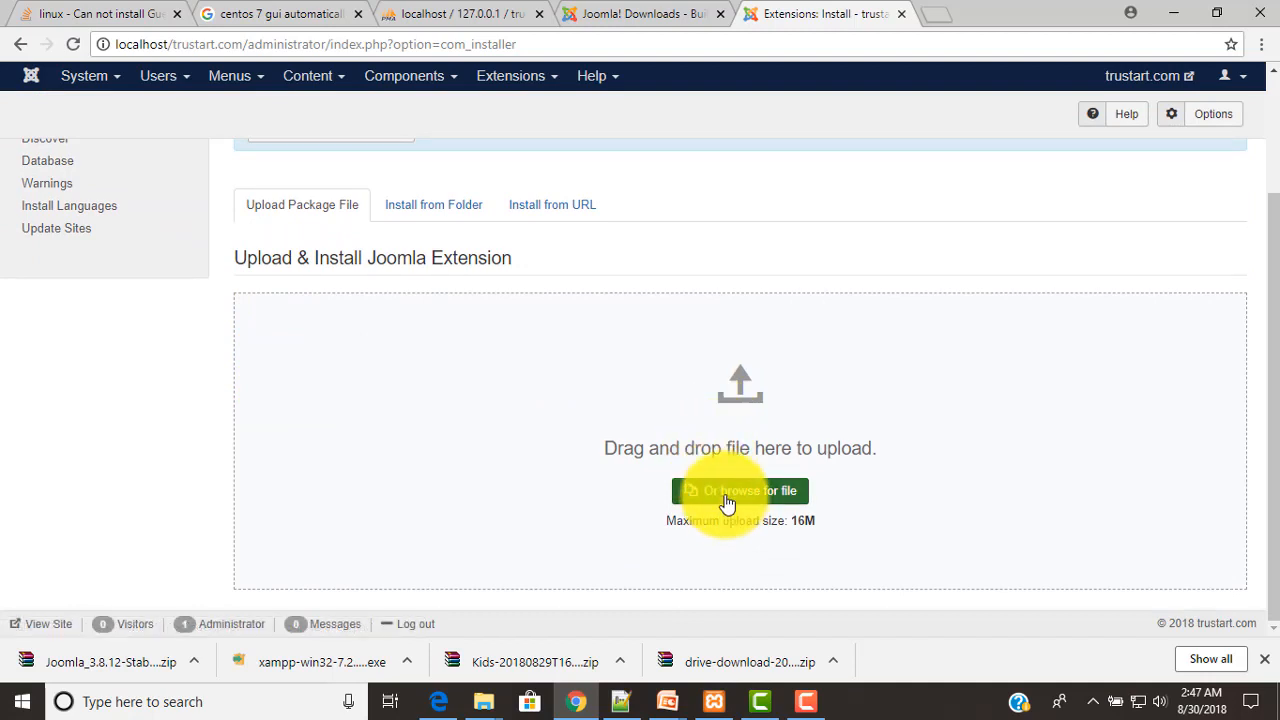
pyautogui.scroll(3, 536, 500)
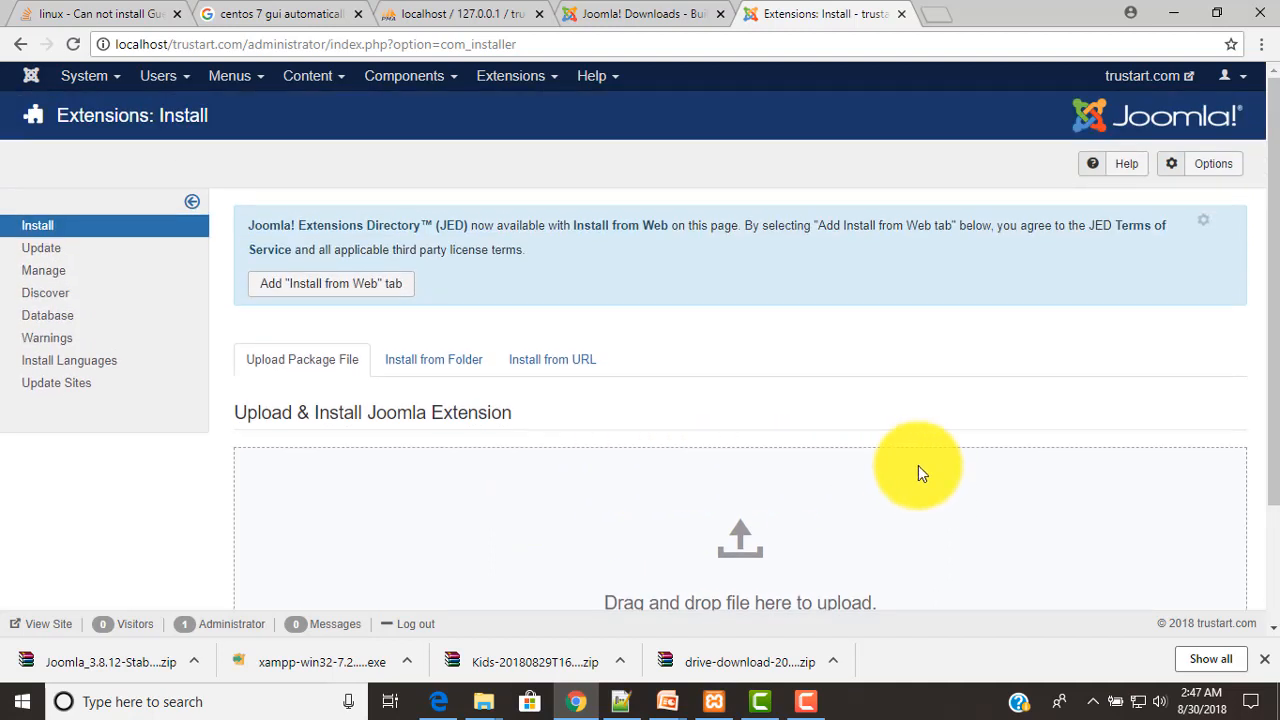
pyautogui.click(121, 273)
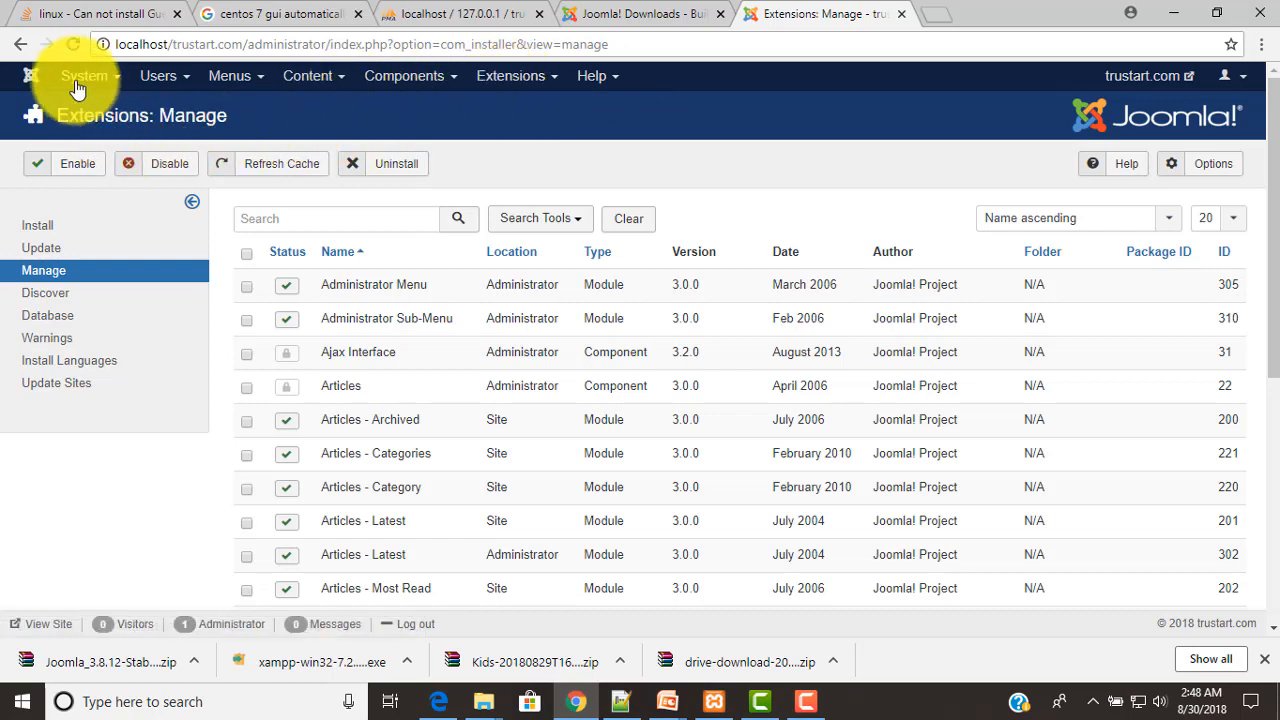
# Step: Open the user management list and start a new user account form
pyautogui.click(160, 76)
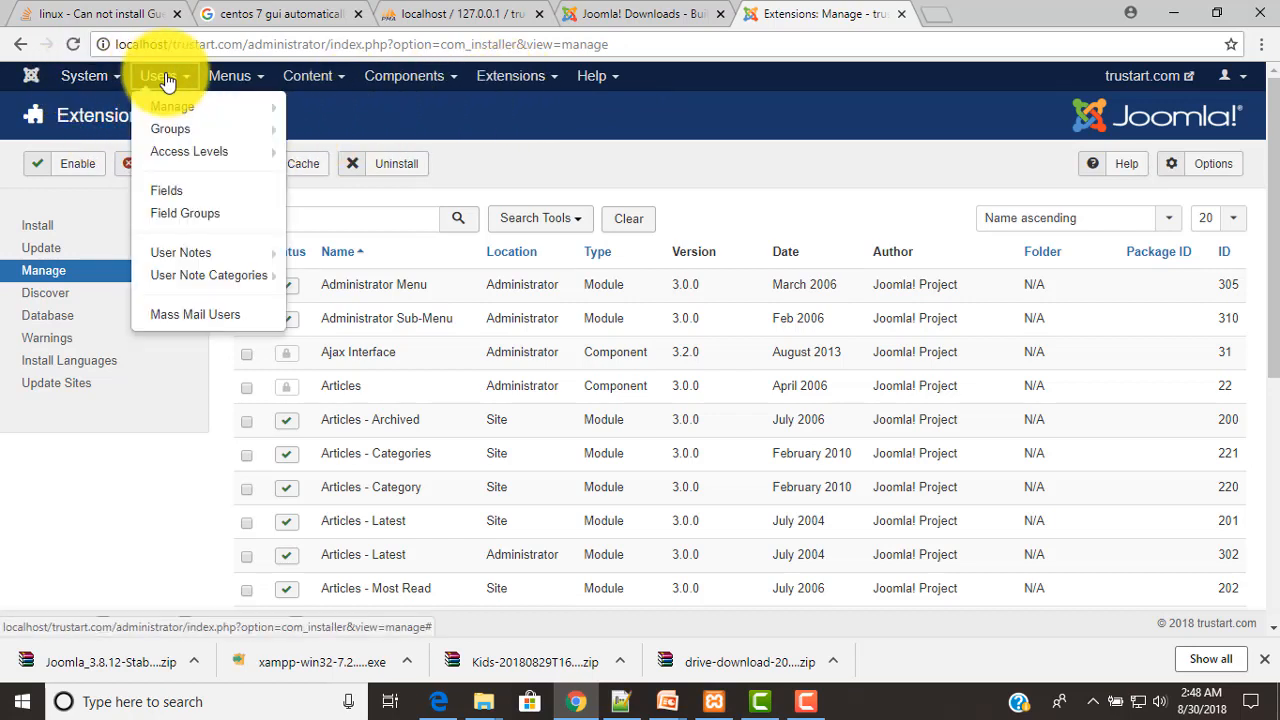
pyautogui.moveTo(162, 108)
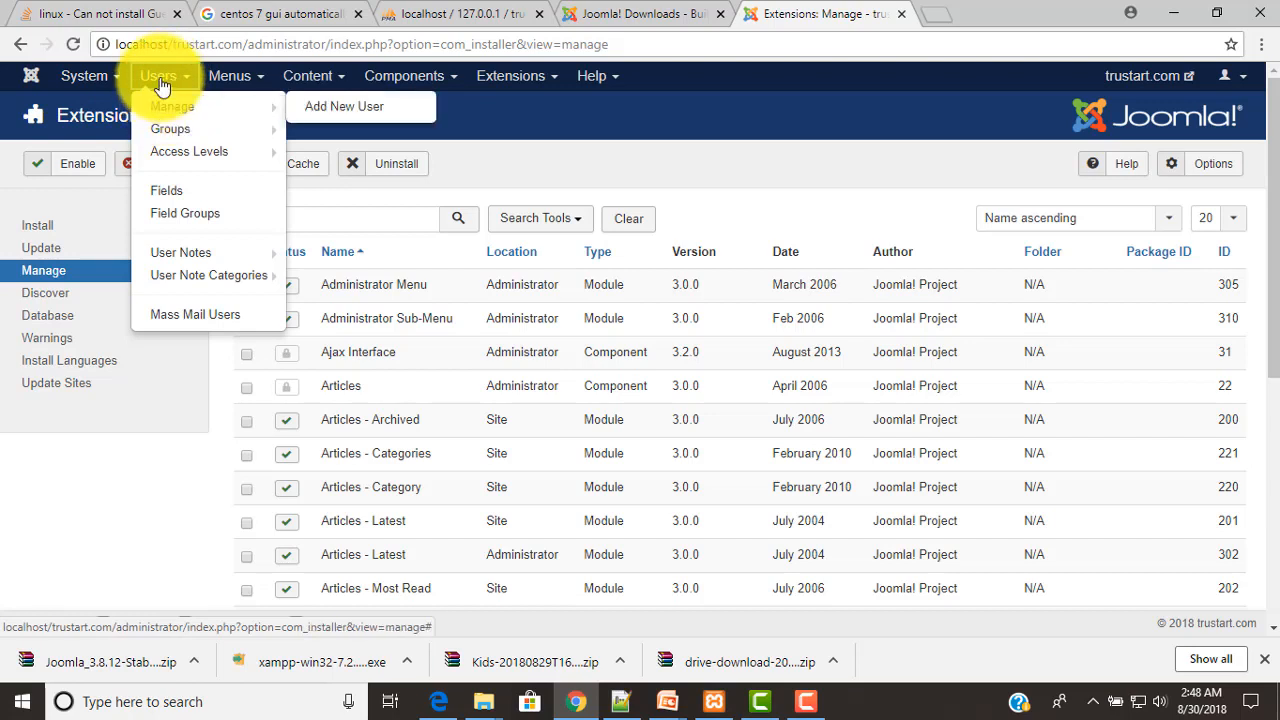
pyautogui.click(162, 110)
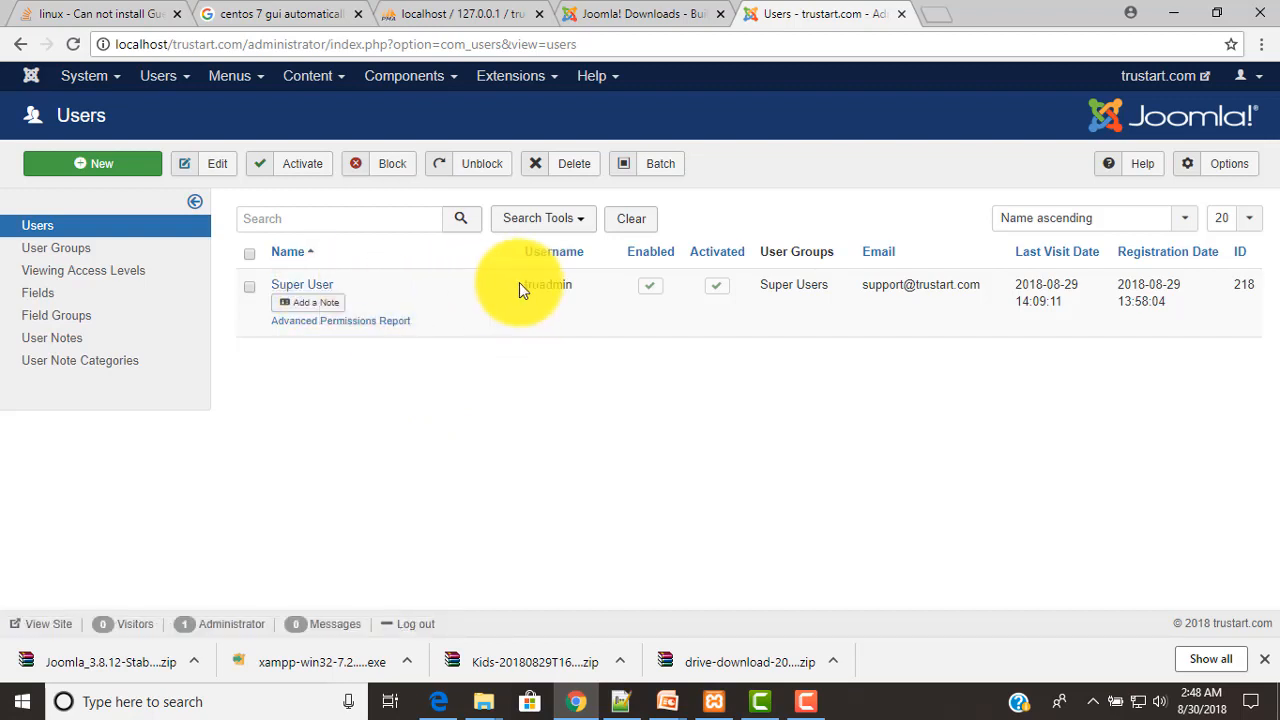
pyautogui.click(104, 166)
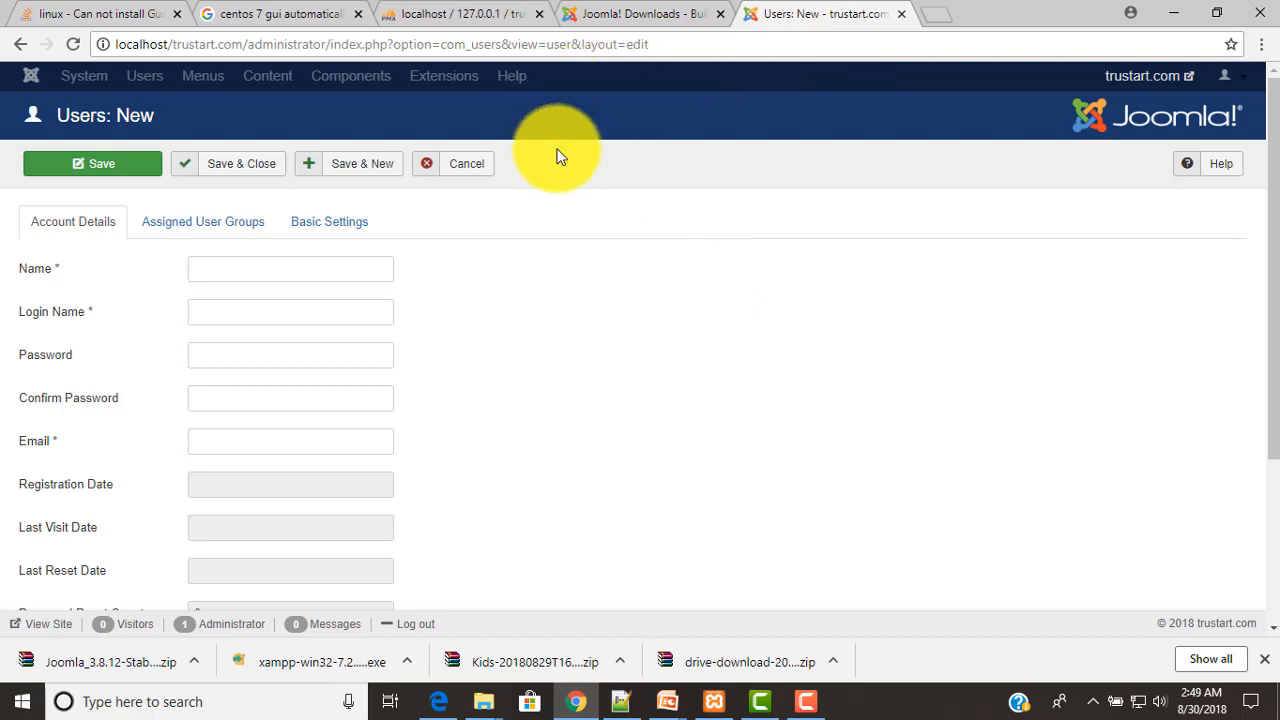
# Step: View the public site in its own browser tab, and examine the new user form's account details before cancelling it
pyautogui.click(1116, 86)
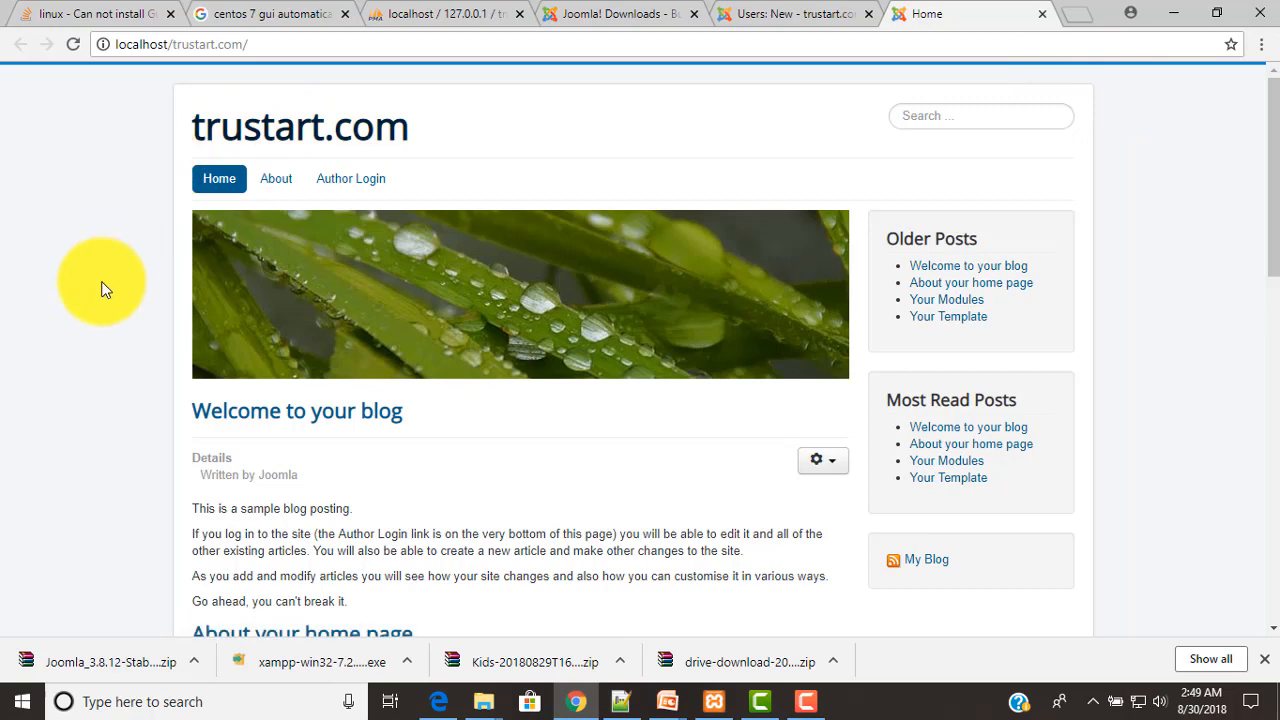
pyautogui.click(790, 16)
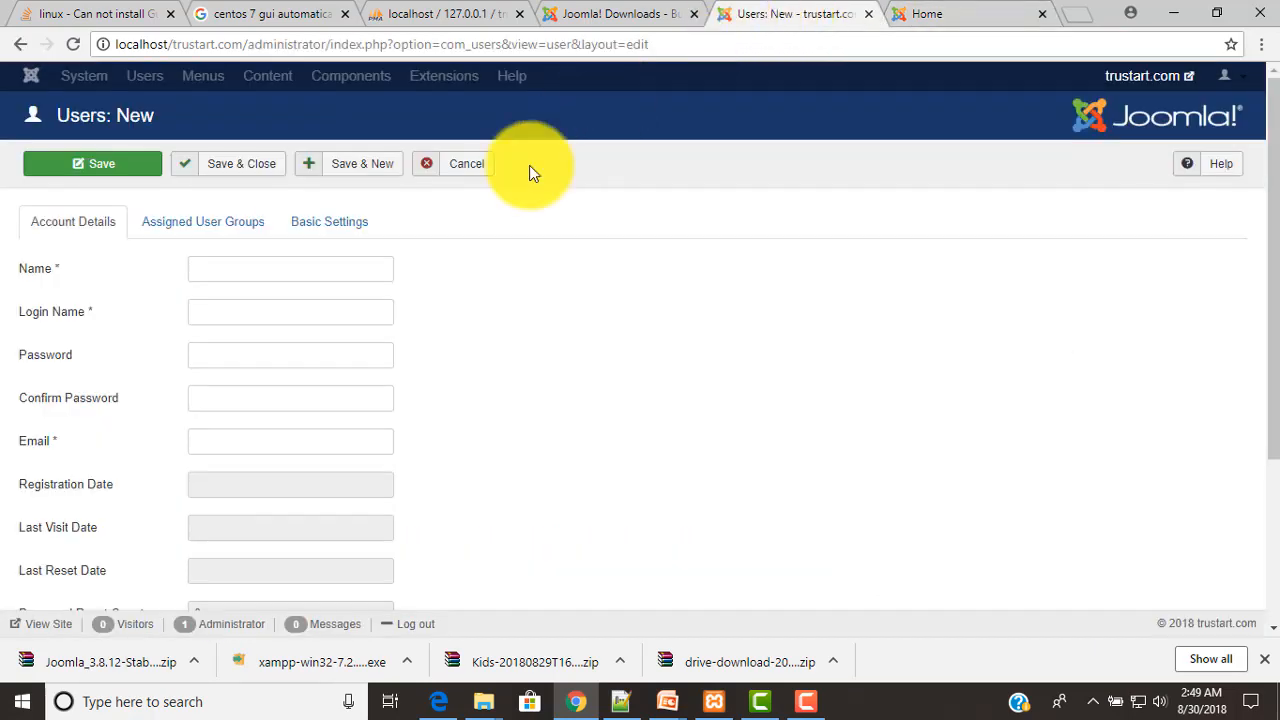
pyautogui.scroll(-3, 526, 370)
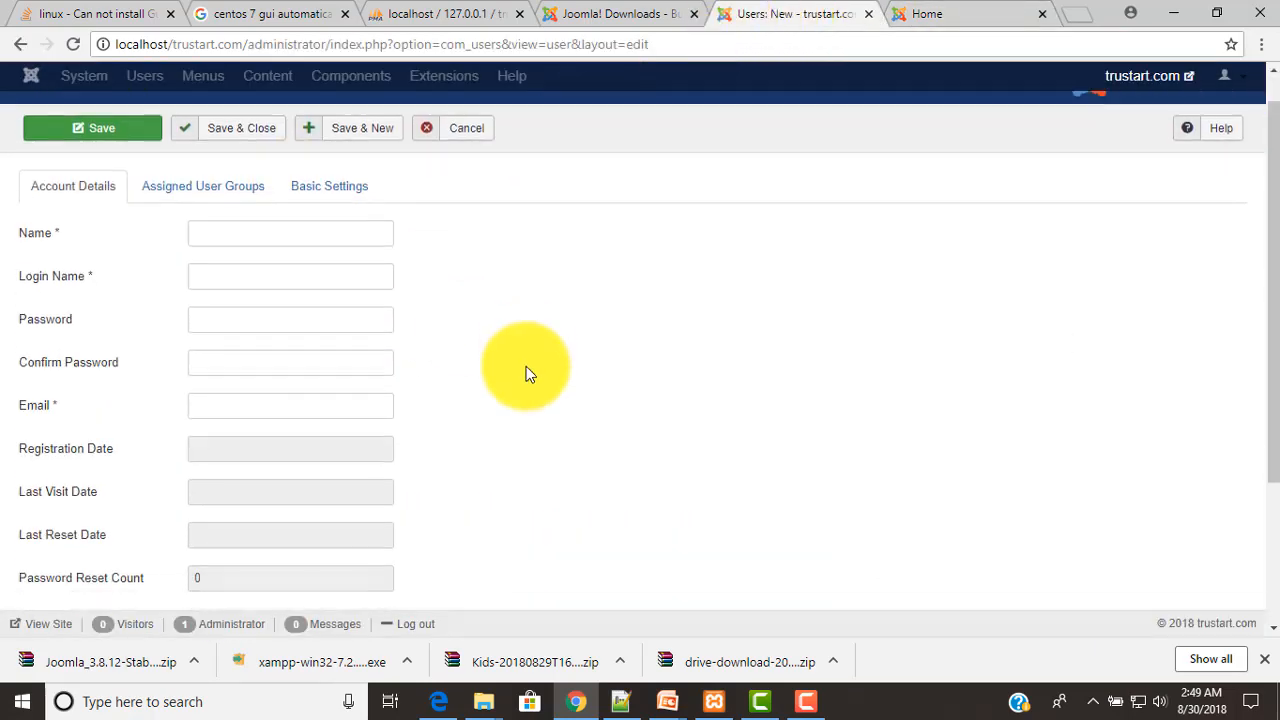
pyautogui.scroll(3, 526, 366)
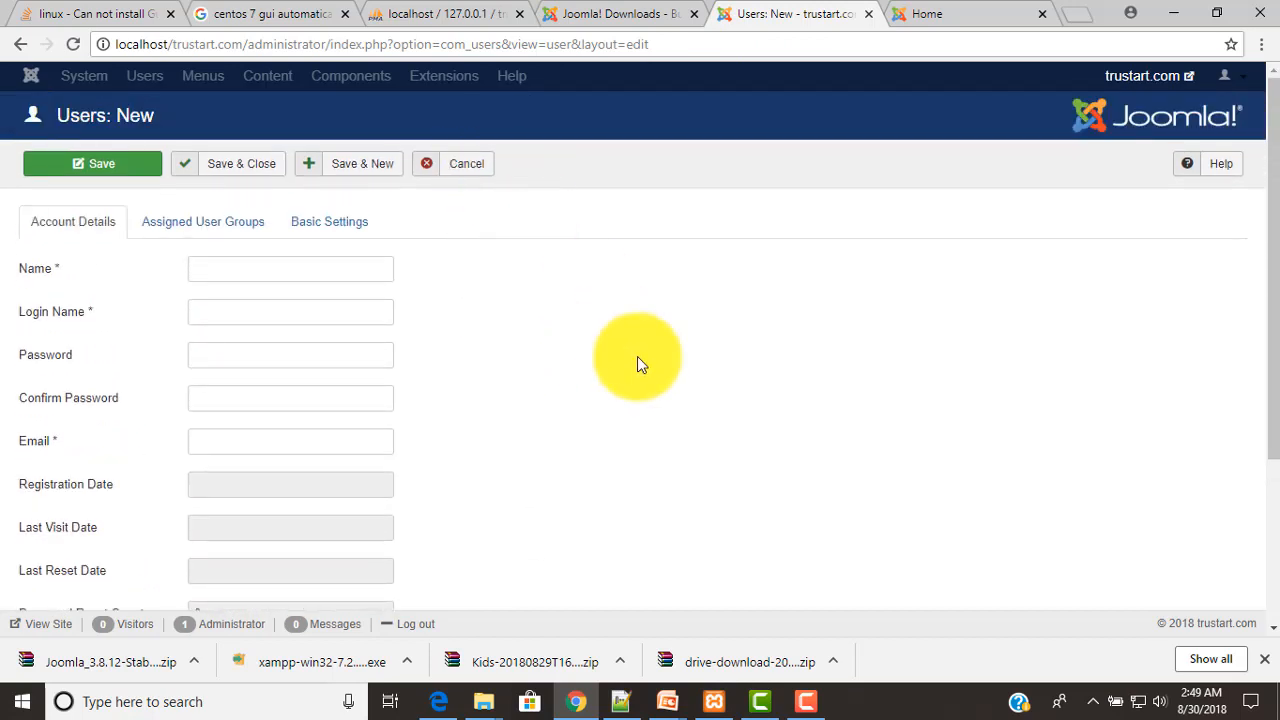
pyautogui.scroll(-3, 640, 362)
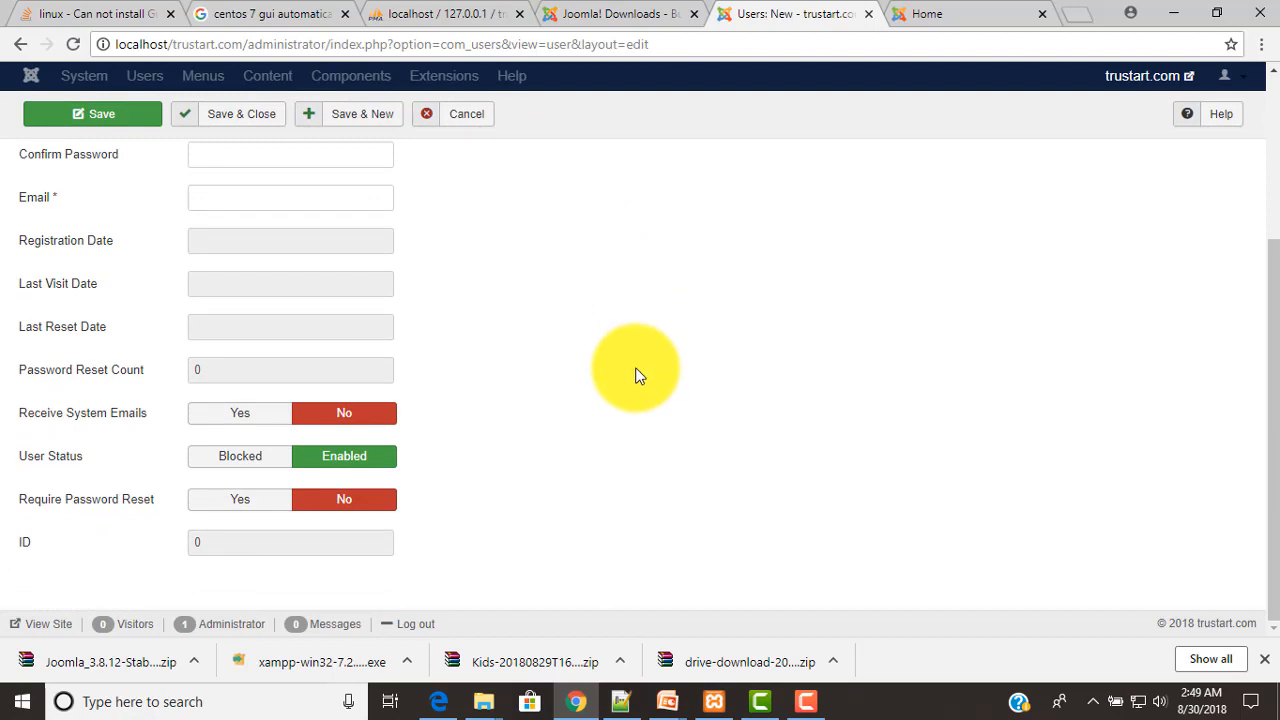
pyautogui.click(1264, 659)
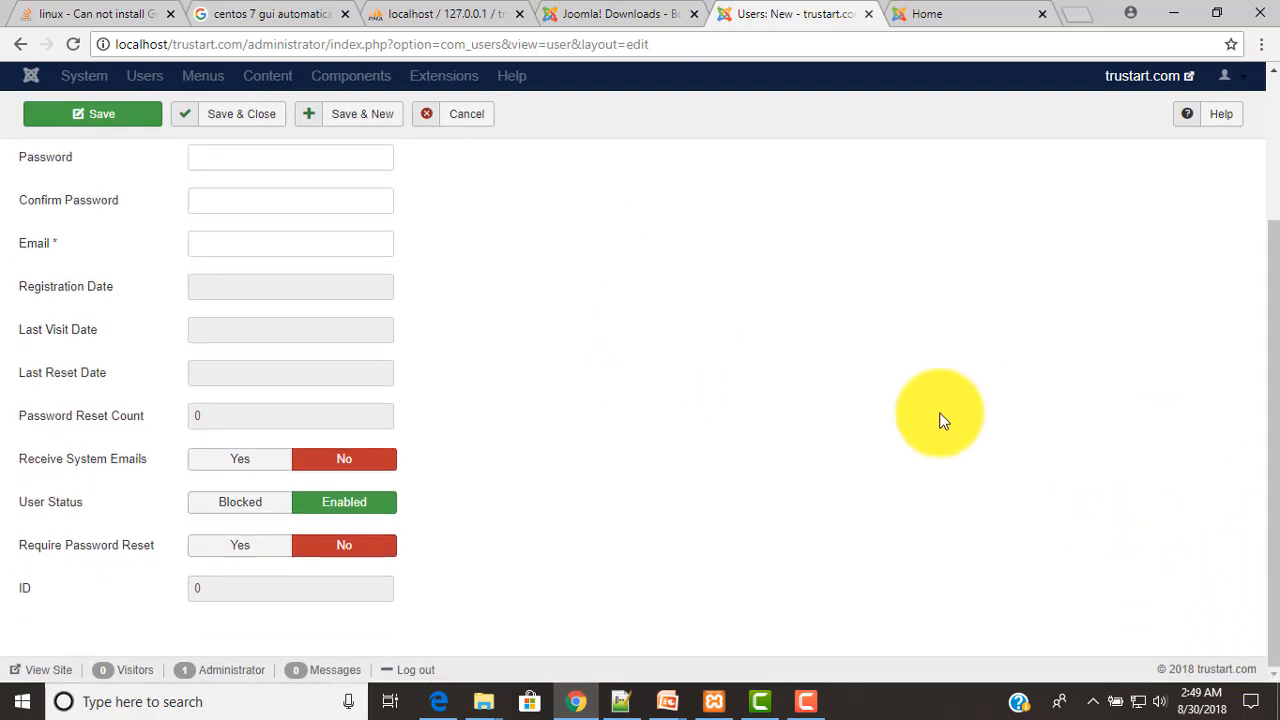
pyautogui.scroll(3, 875, 443)
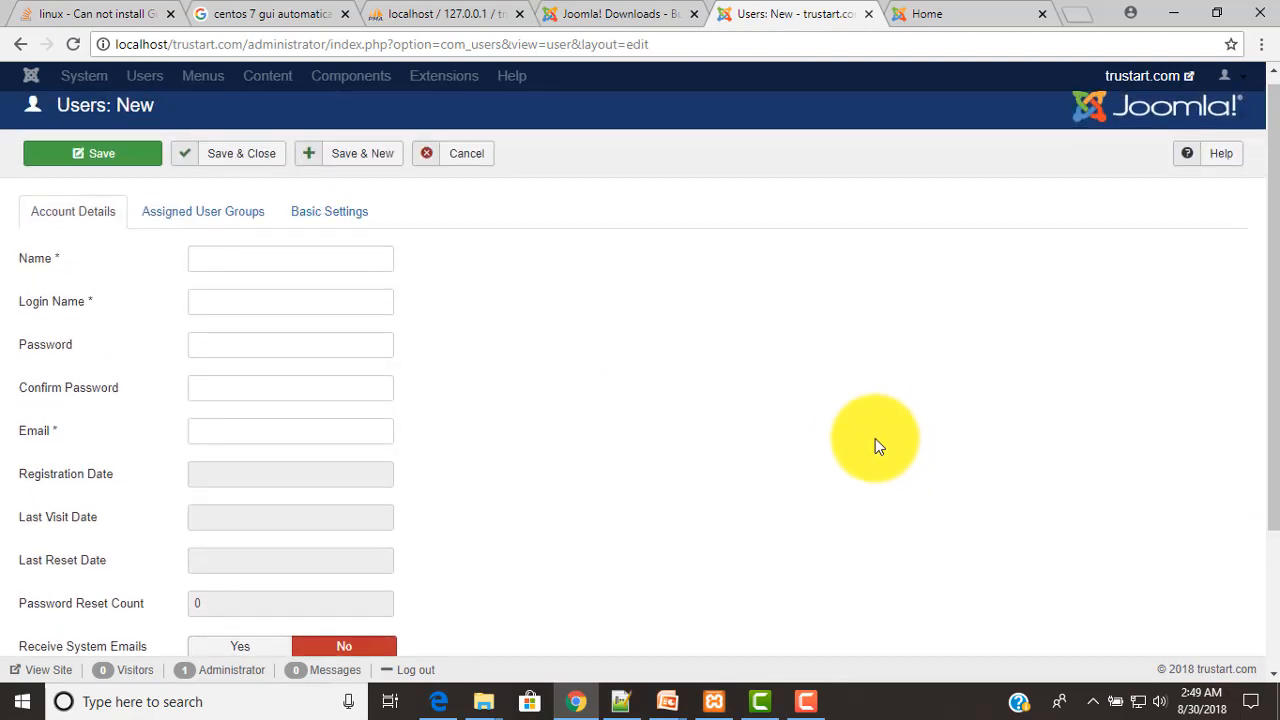
pyautogui.click(467, 156)
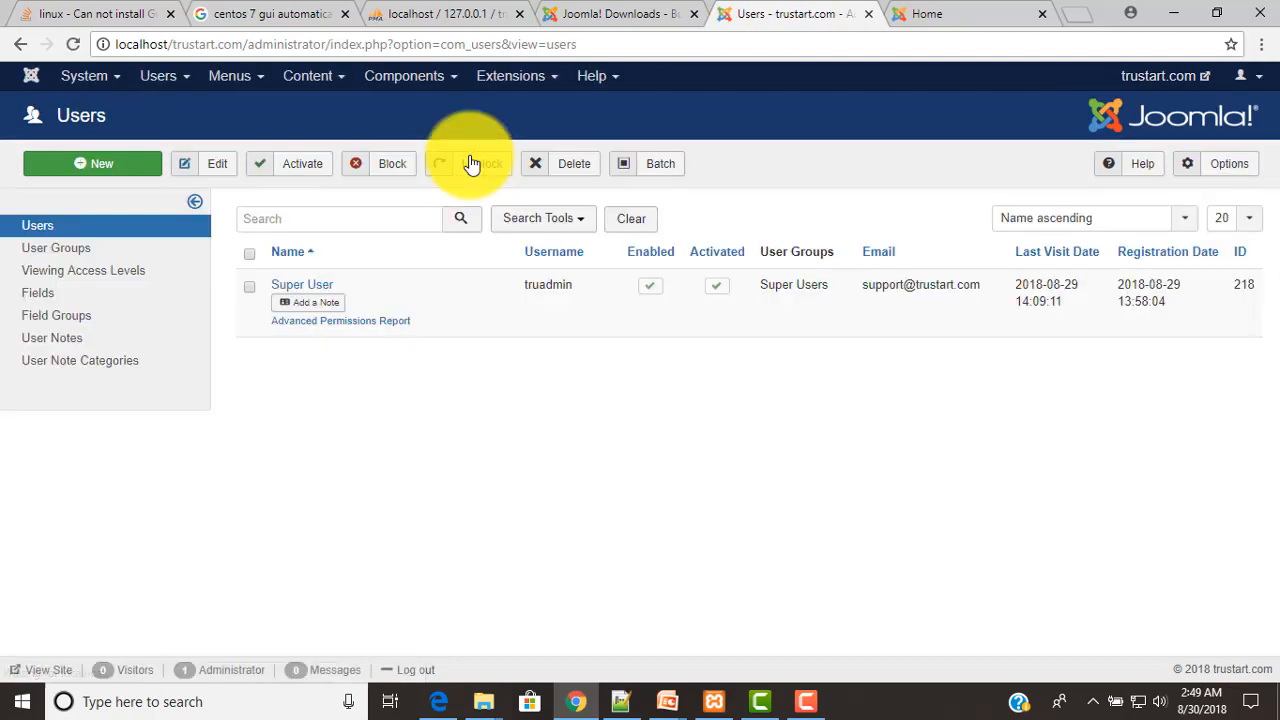
# Step: Open the menu management list and compare it with the navigation on the public site's home page
pyautogui.click(160, 76)
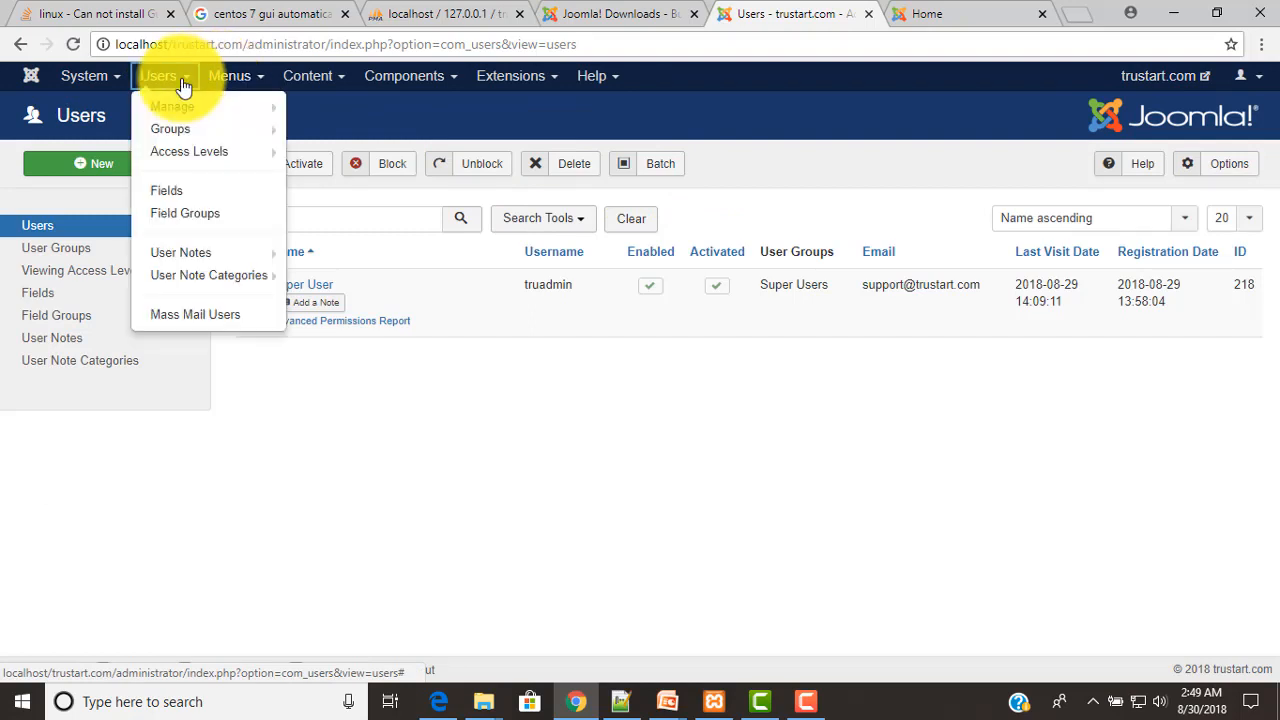
pyautogui.click(216, 80)
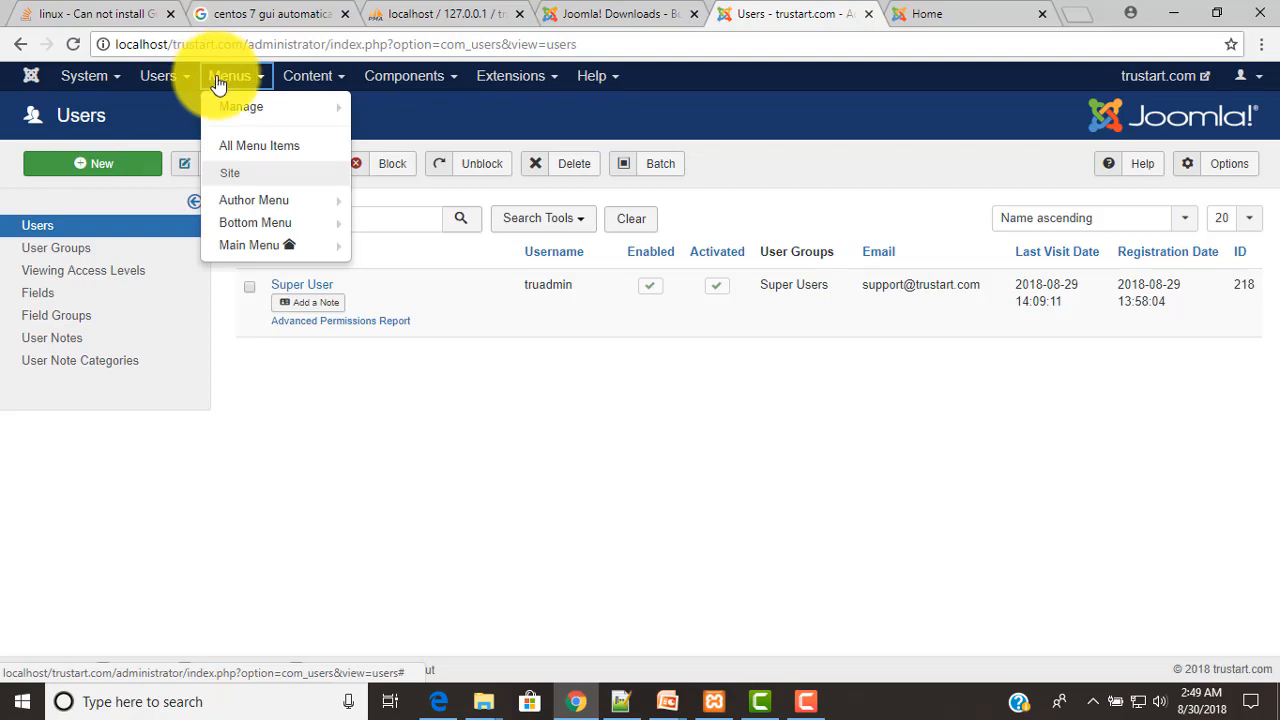
pyautogui.moveTo(228, 112)
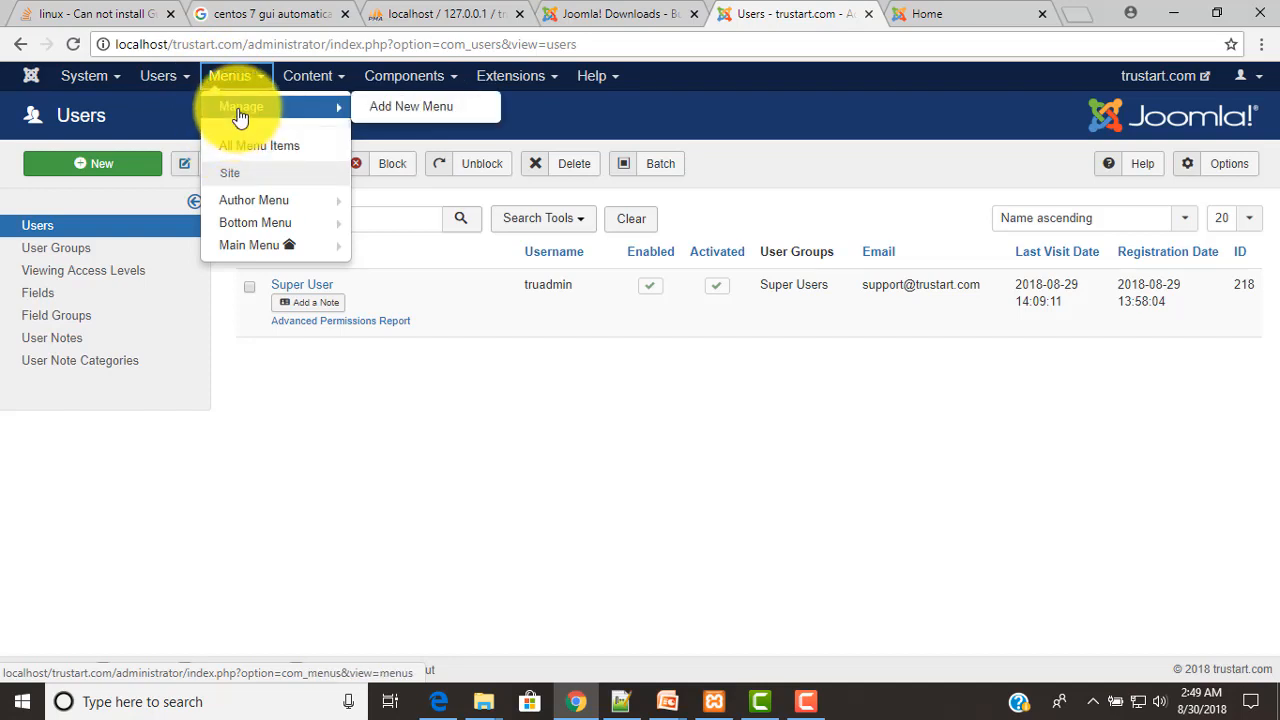
pyautogui.click(240, 110)
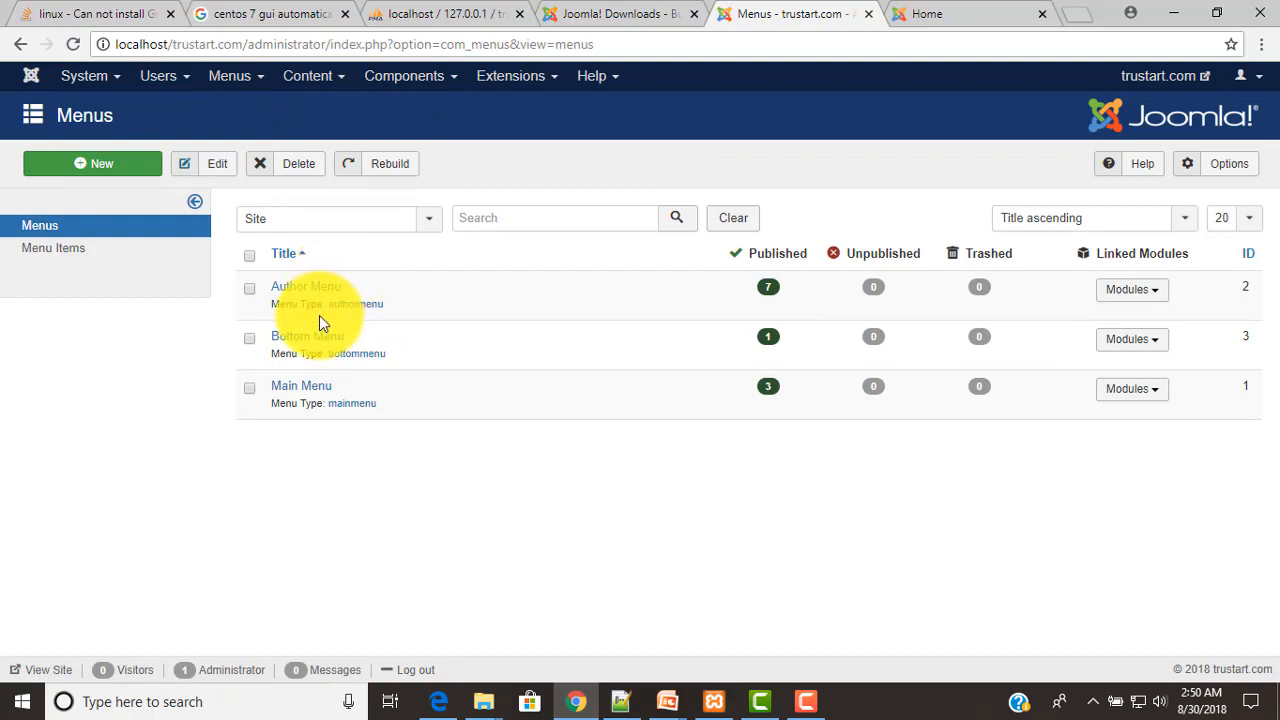
pyautogui.click(940, 14)
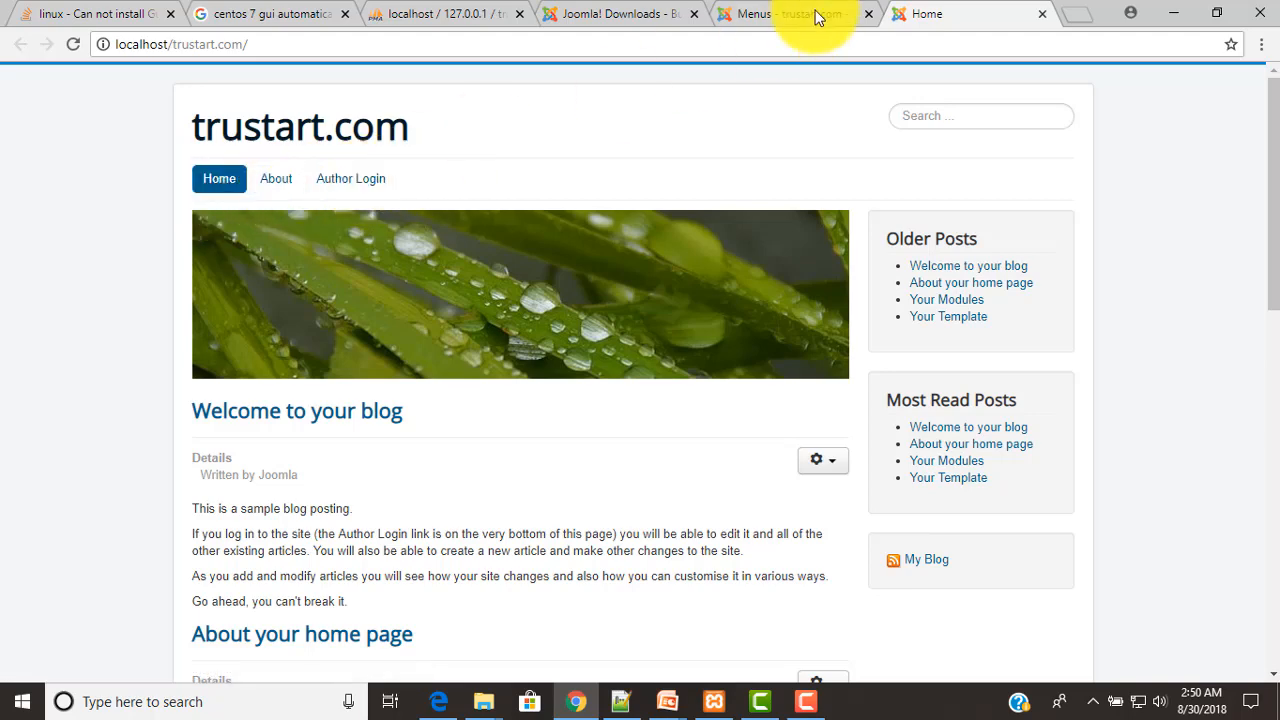
pyautogui.click(790, 14)
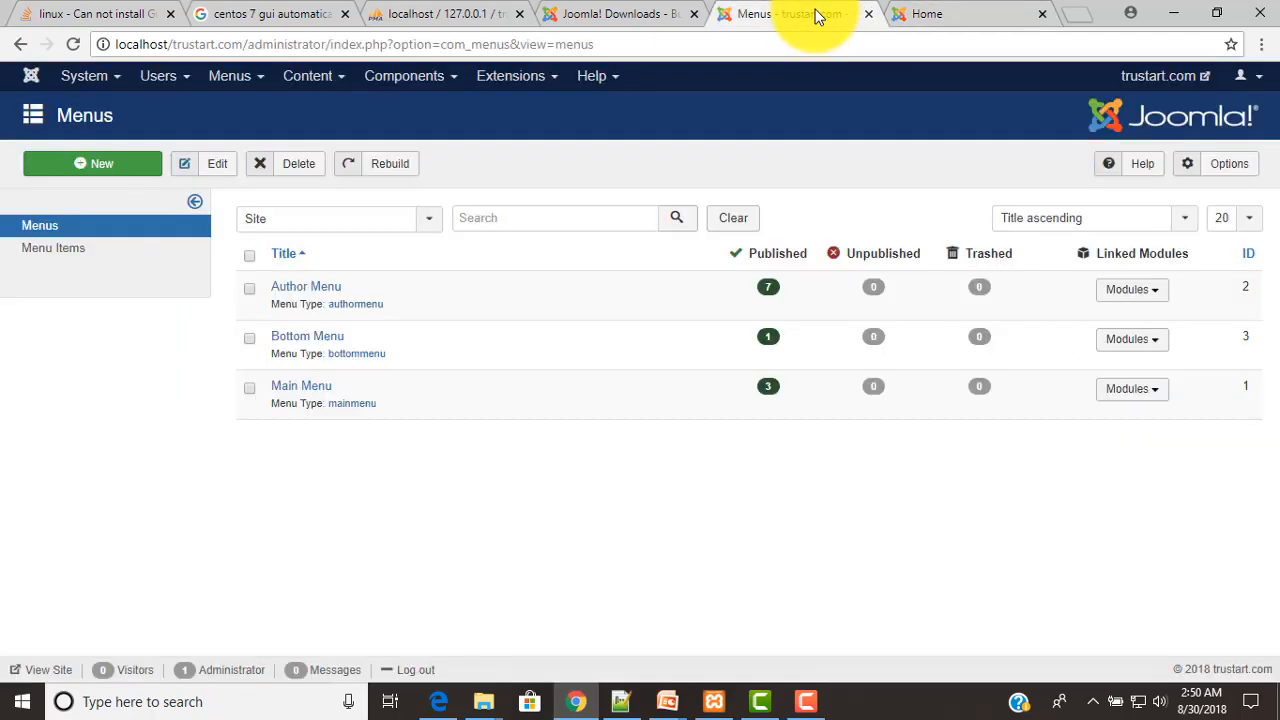
# Step: Open the Main Menu's items, check the Home item's default marker, and compare the items with the public site's navigation
pyautogui.click(296, 388)
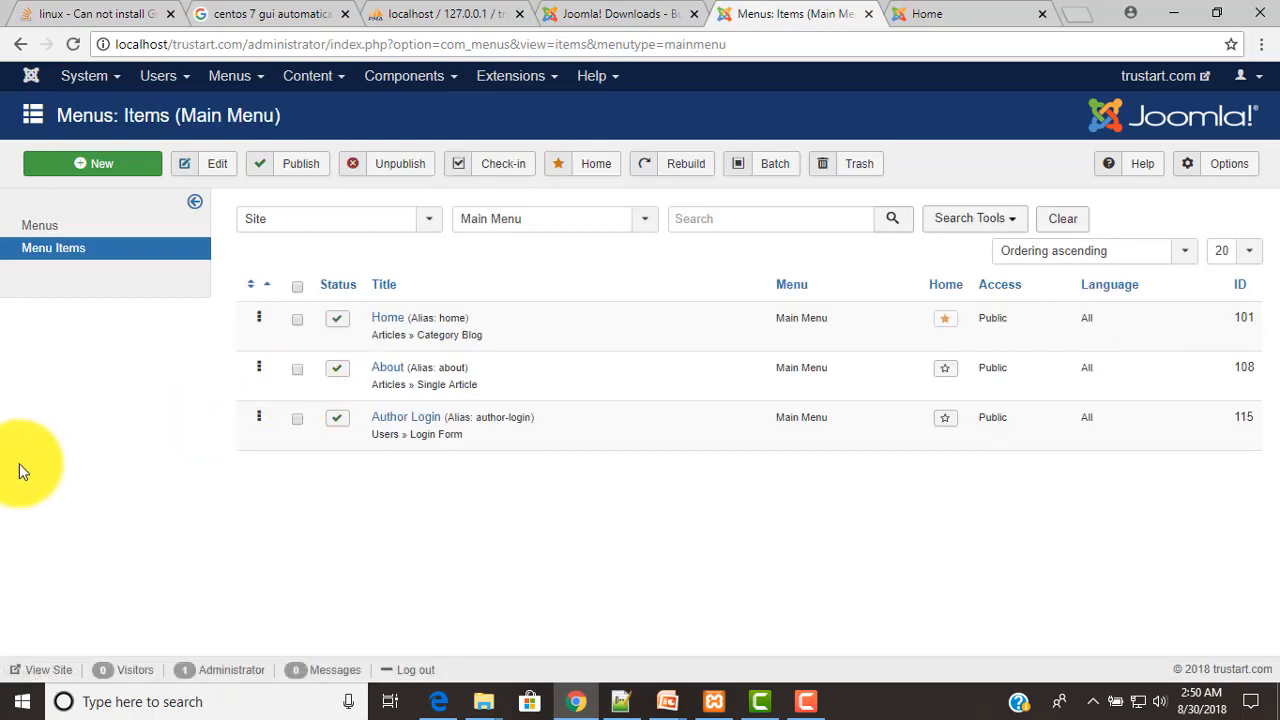
pyautogui.click(945, 322)
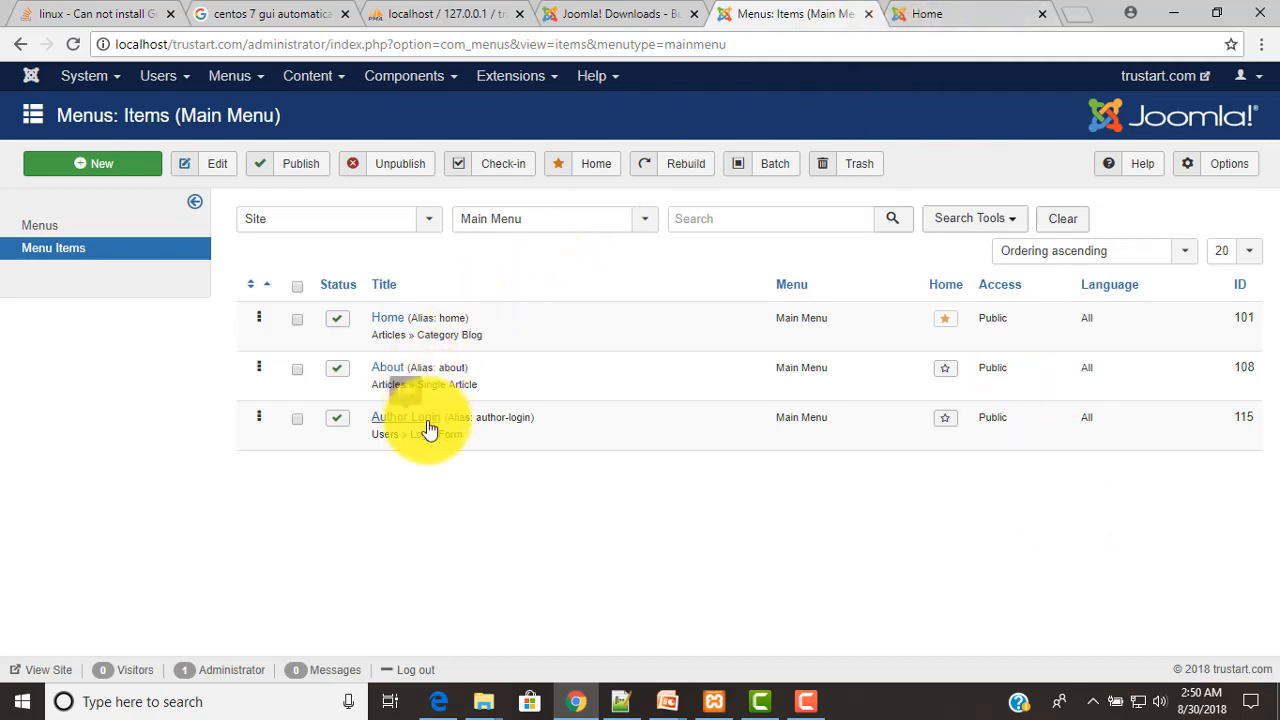
pyautogui.click(932, 22)
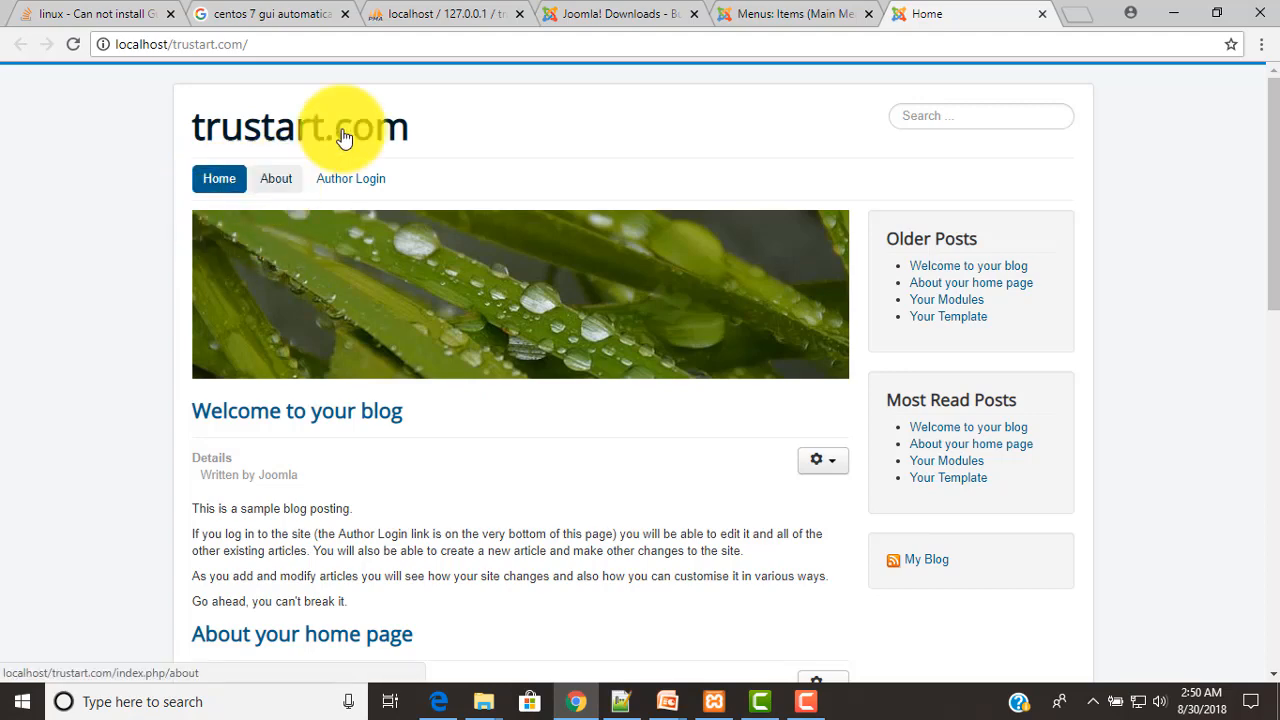
# Step: Make About the default item of the Main Menu and open the public site to check its landing page
pyautogui.click(778, 14)
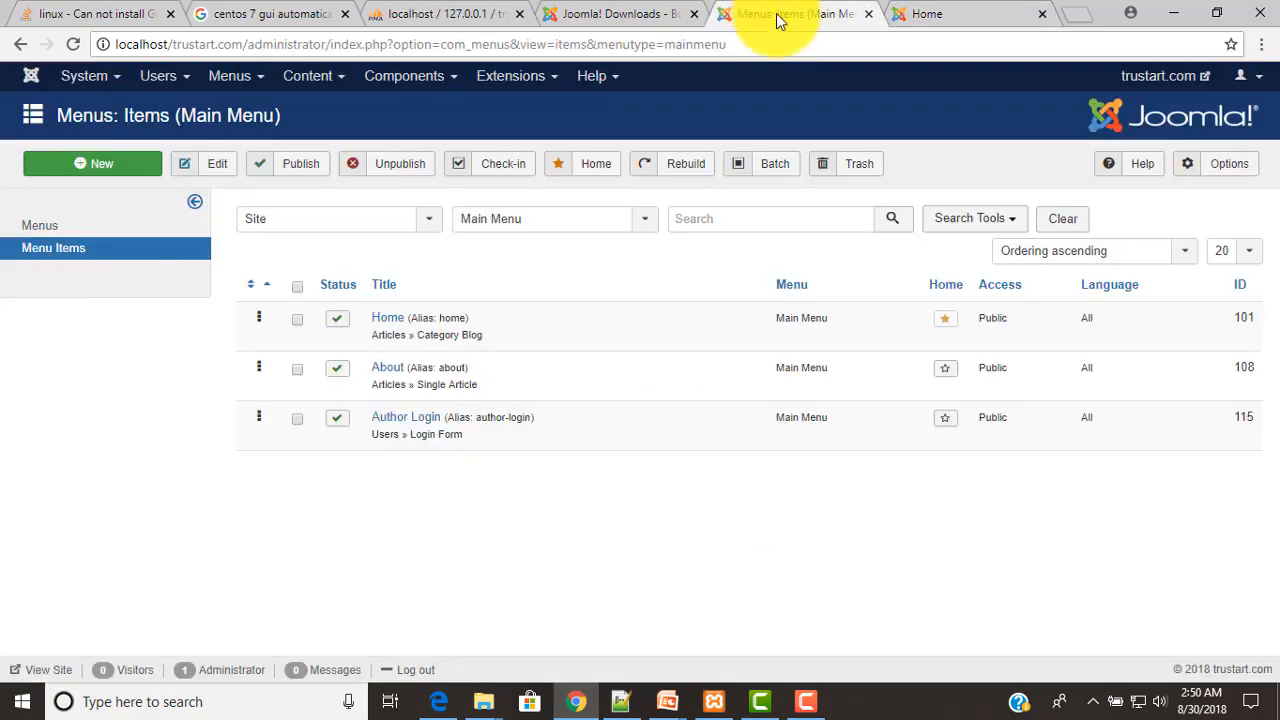
pyautogui.click(948, 370)
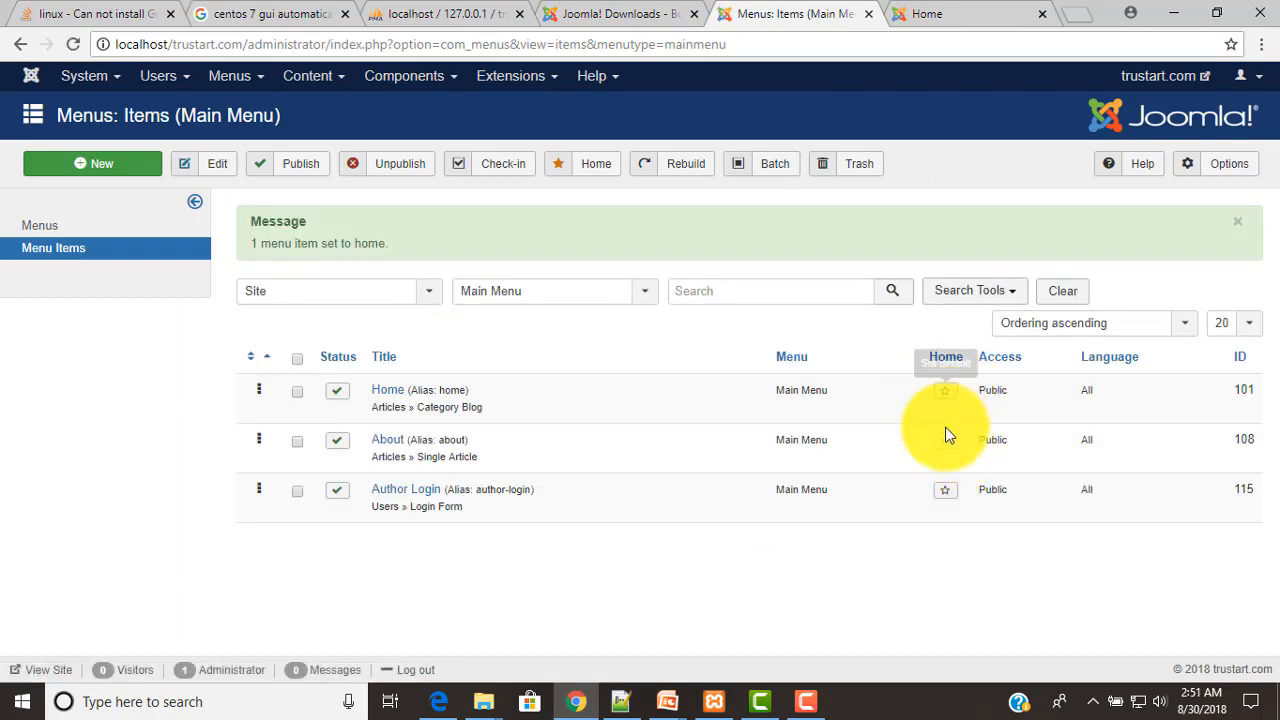
pyautogui.click(1142, 90)
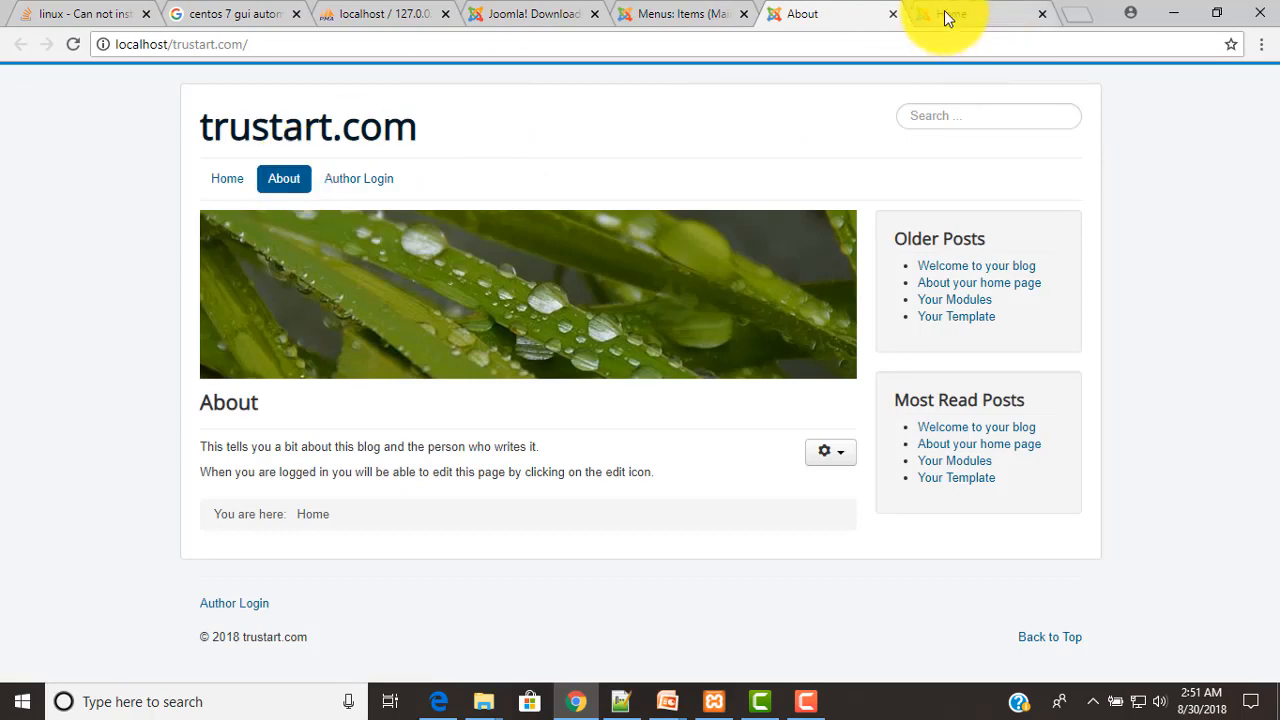
# Step: Restore Home as the Main Menu's default item and close the browser tab showing the About page
pyautogui.click(682, 14)
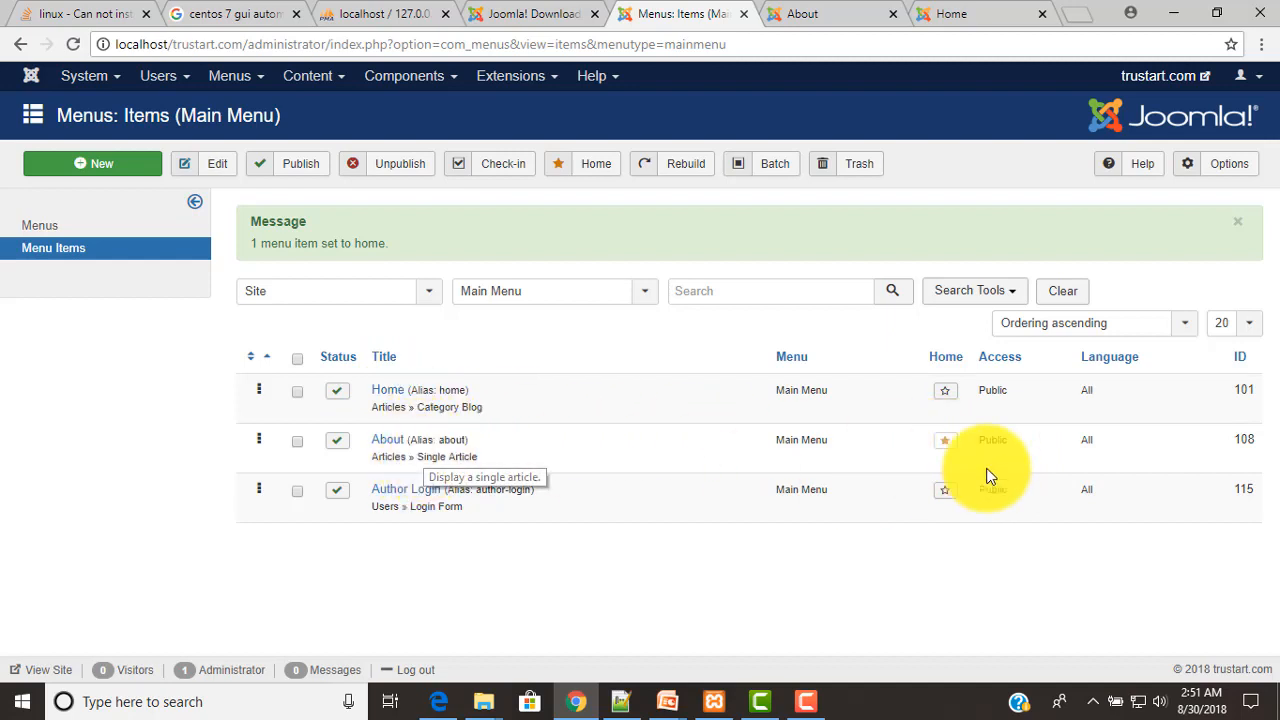
pyautogui.click(946, 392)
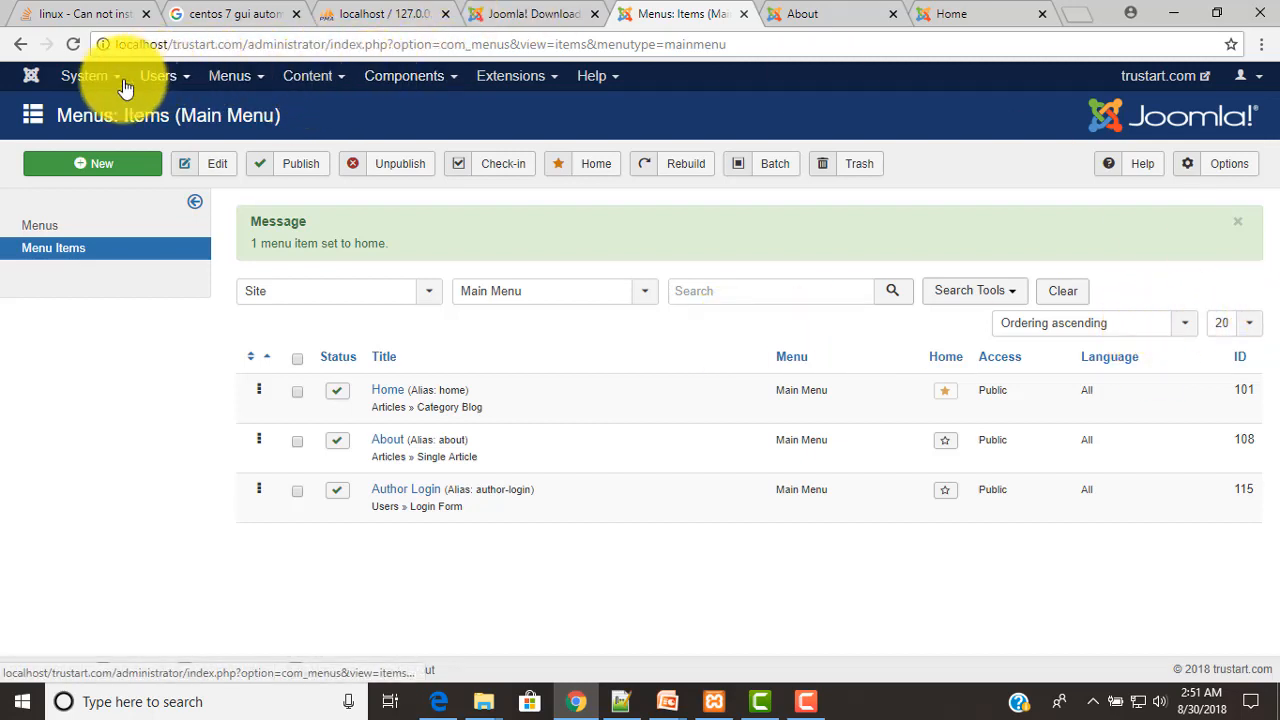
pyautogui.click(885, 20)
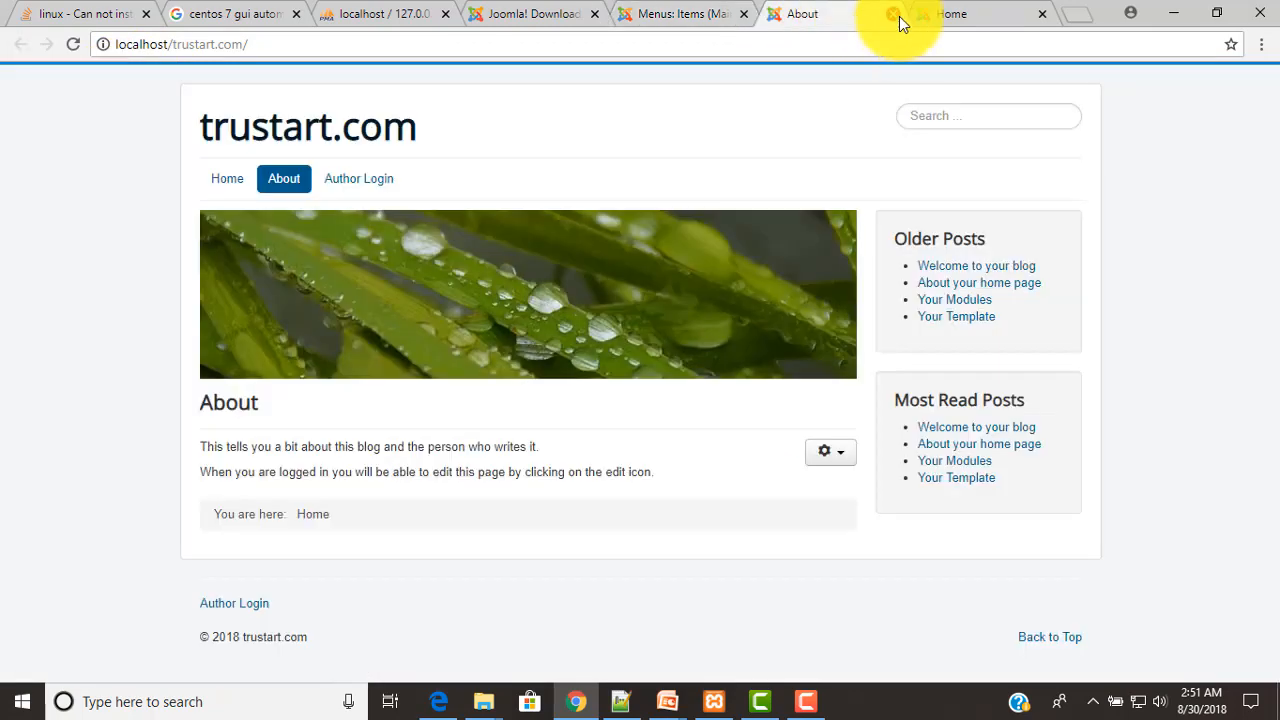
pyautogui.click(893, 14)
# Step: Open the Global Configuration and examine the site, SEO, cookie and metadata settings
pyautogui.click(110, 89)
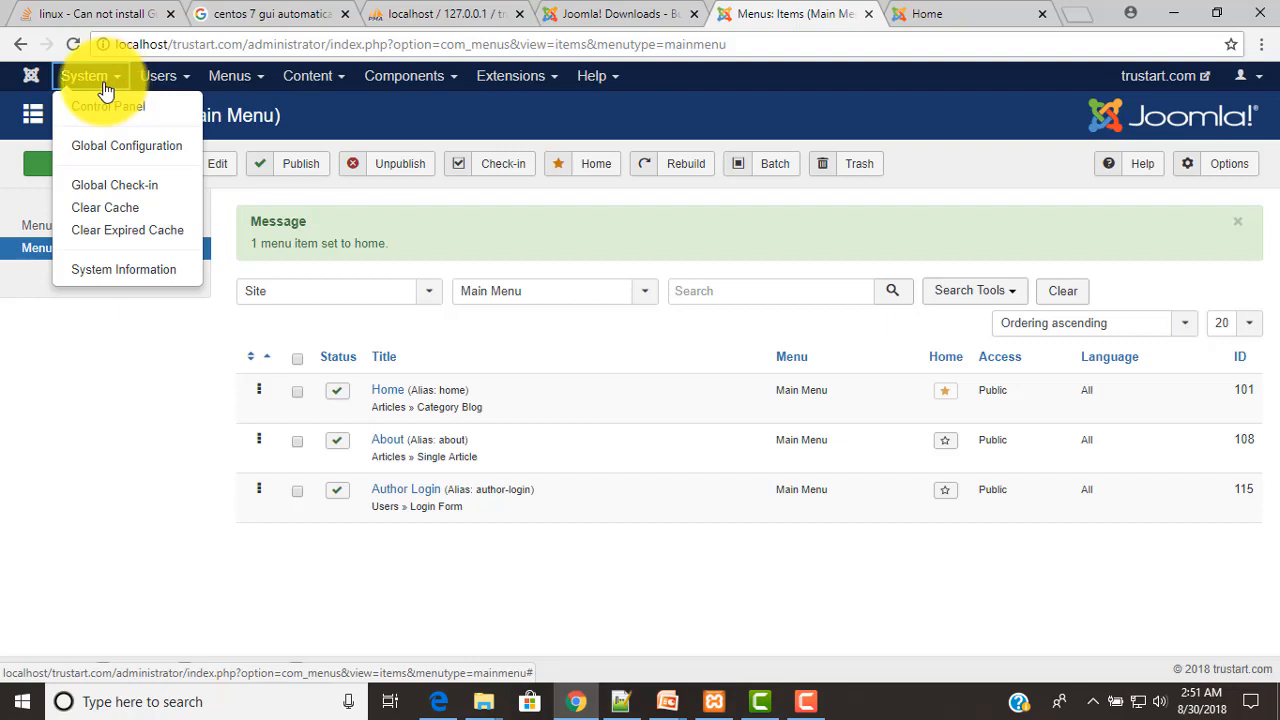
pyautogui.click(90, 153)
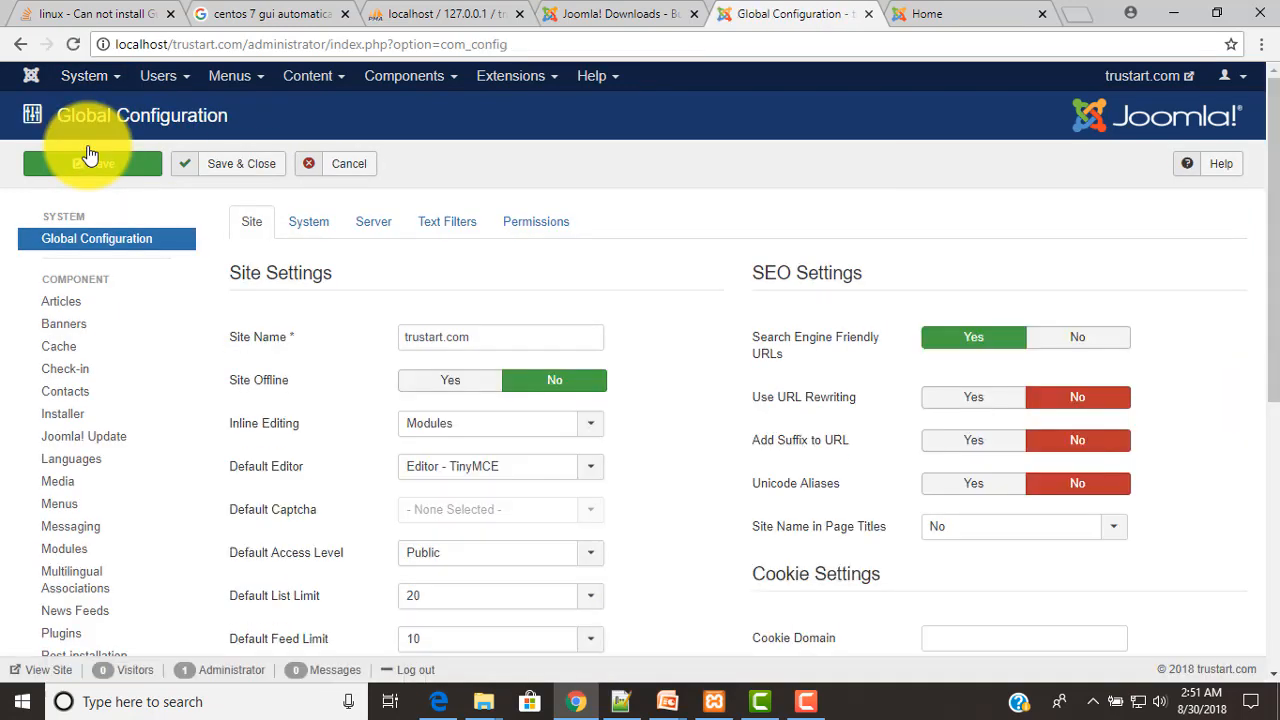
pyautogui.click(100, 77)
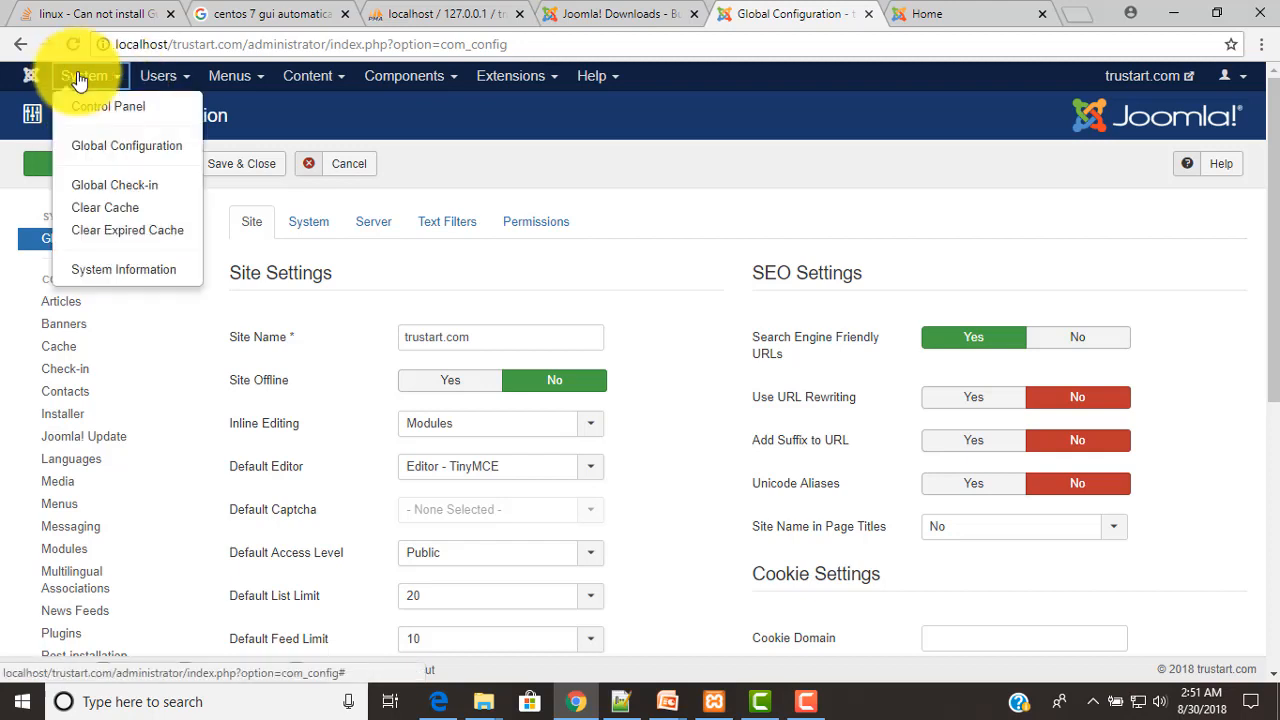
pyautogui.click(491, 132)
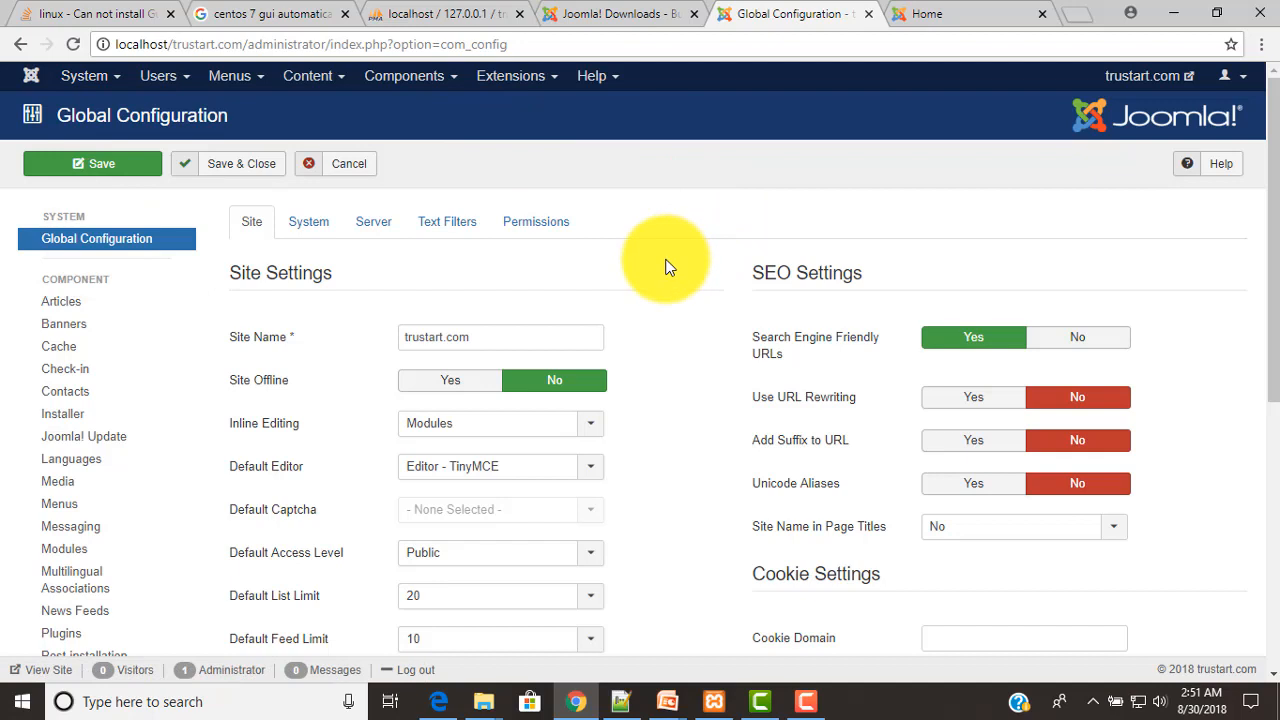
pyautogui.click(500, 329)
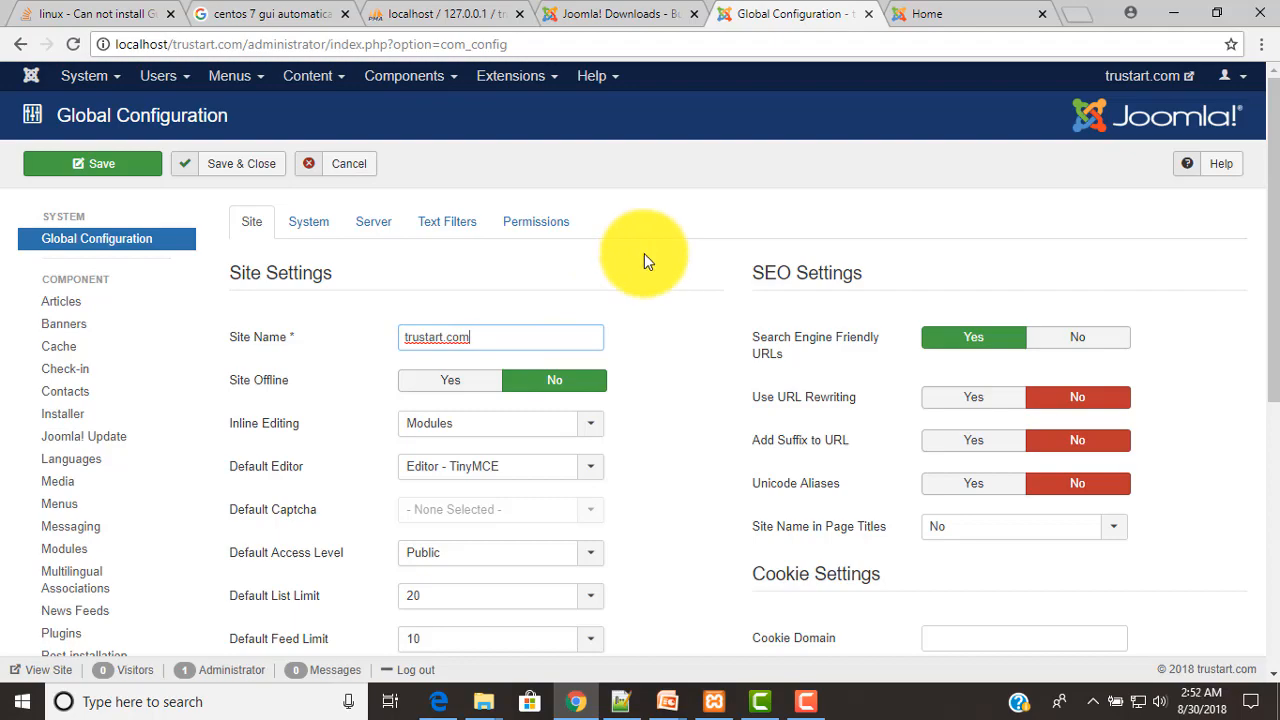
pyautogui.scroll(-1, 644, 255)
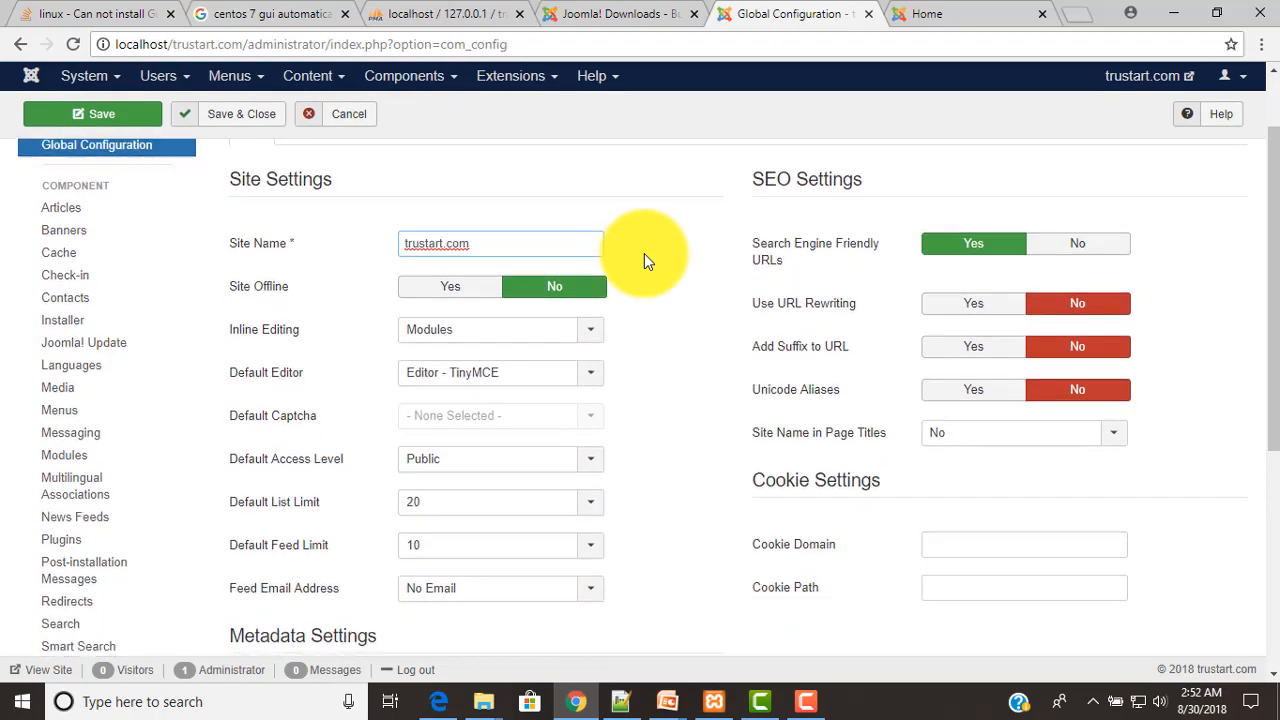
pyautogui.scroll(-2, 644, 258)
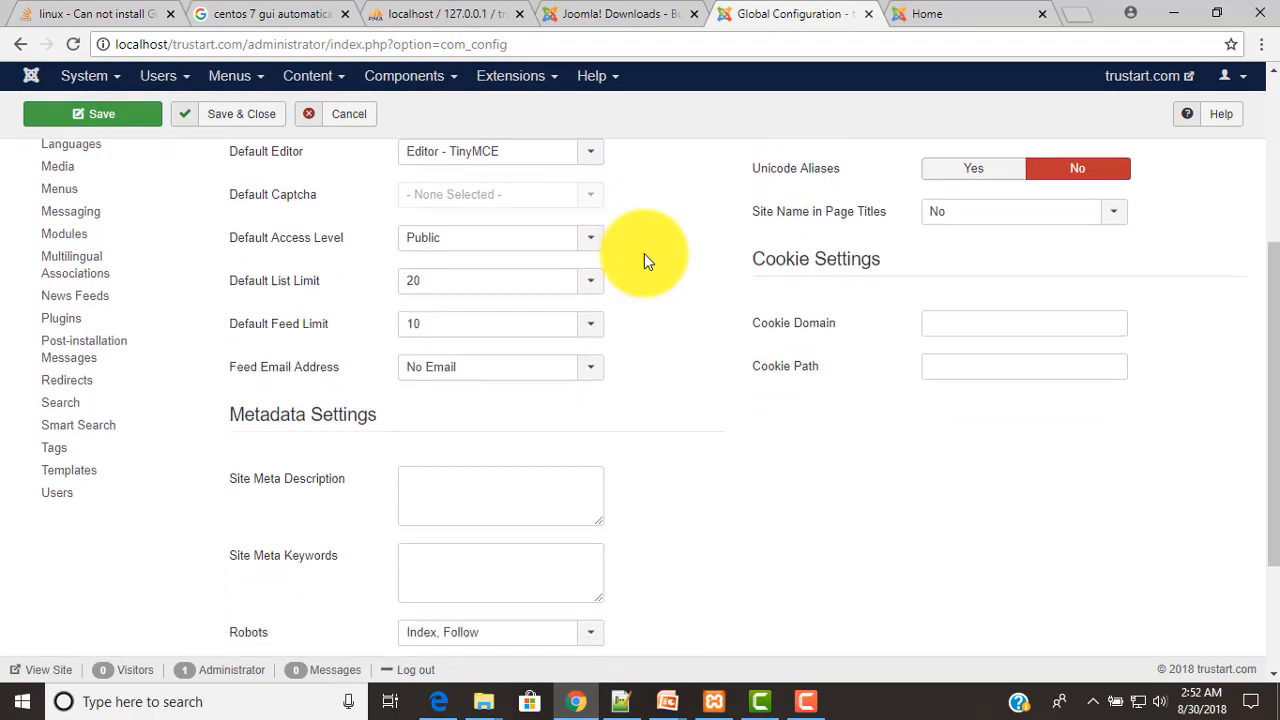
pyautogui.scroll(-1, 644, 258)
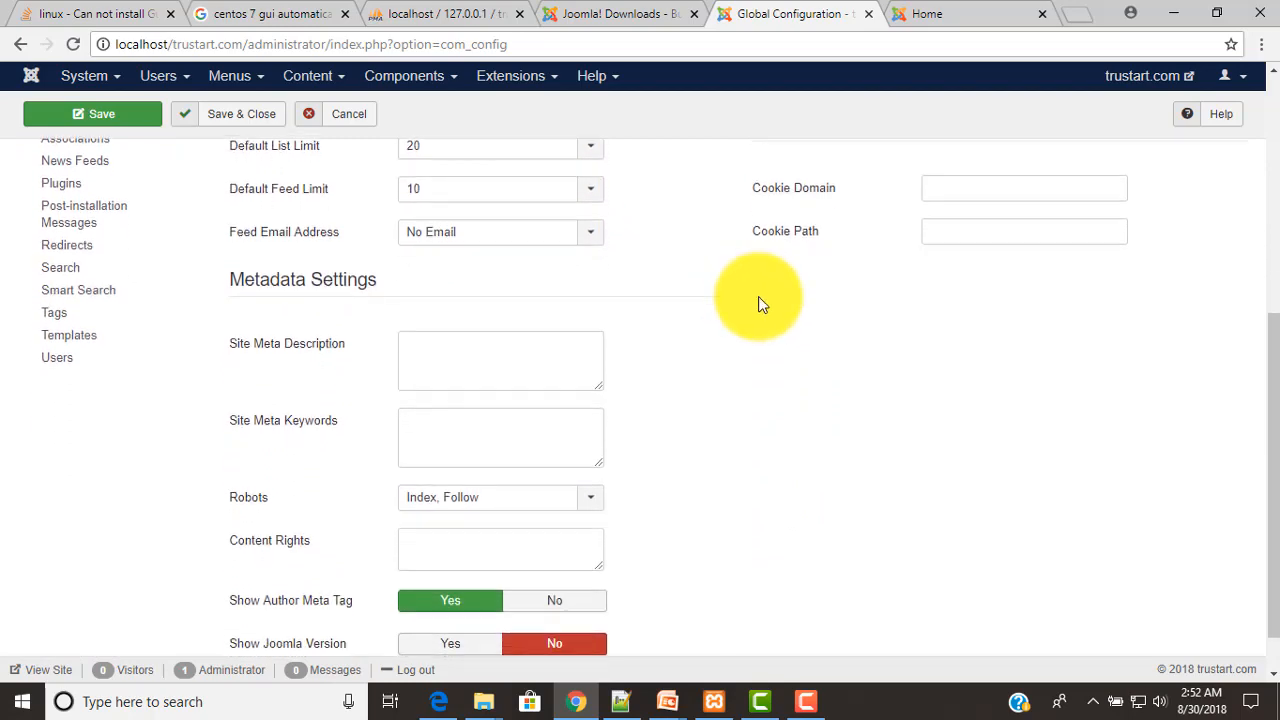
pyautogui.scroll(-1, 760, 305)
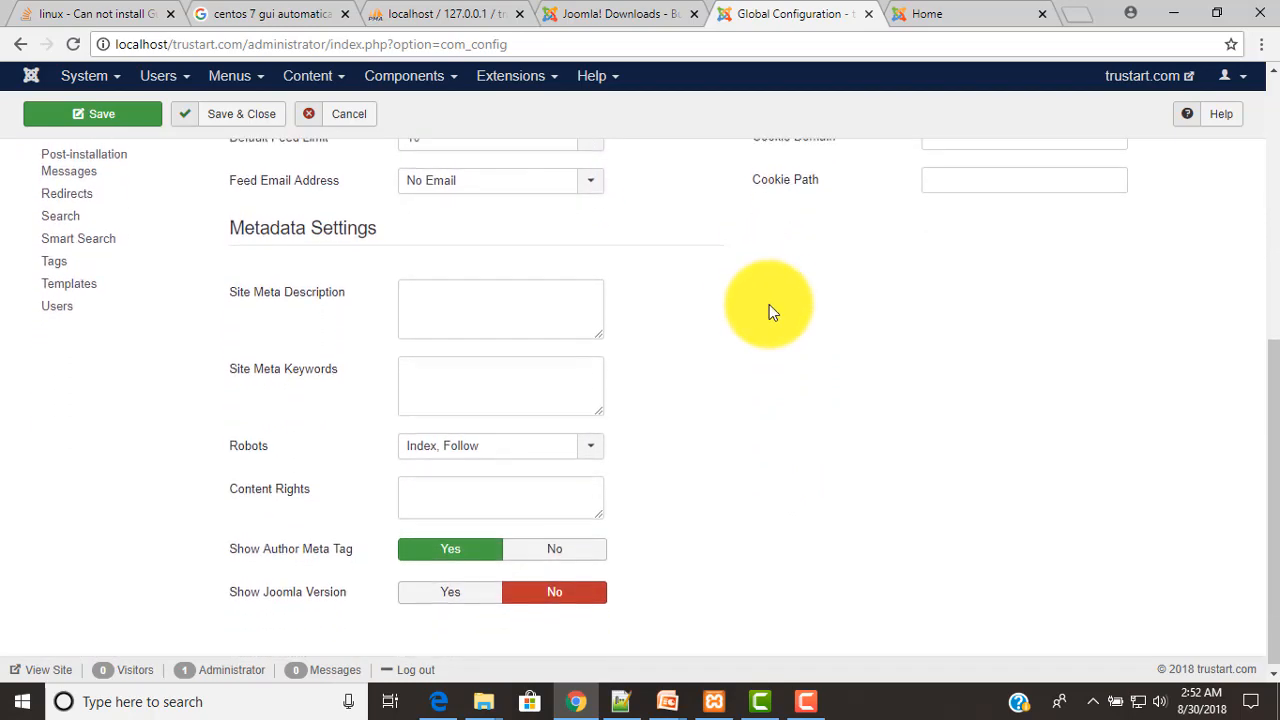
pyautogui.scroll(4, 769, 304)
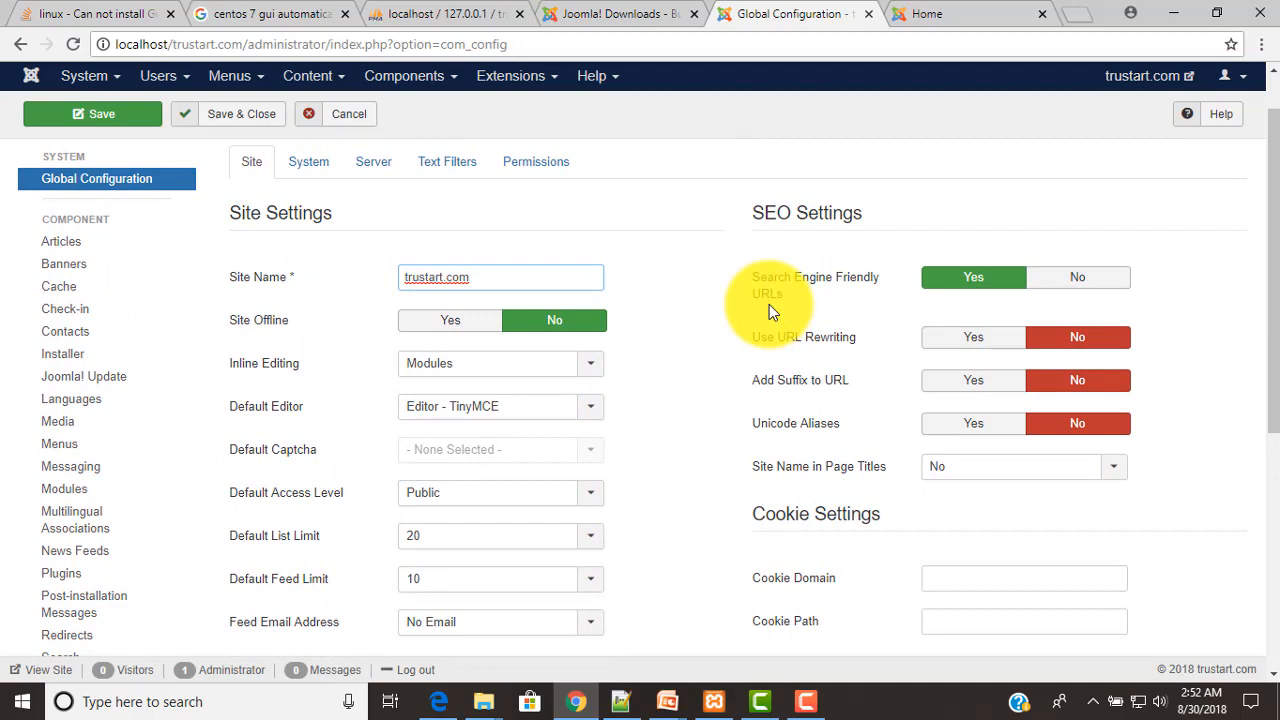
# Step: Examine the system configuration's log folder, debug, cache and session settings
pyautogui.click(313, 168)
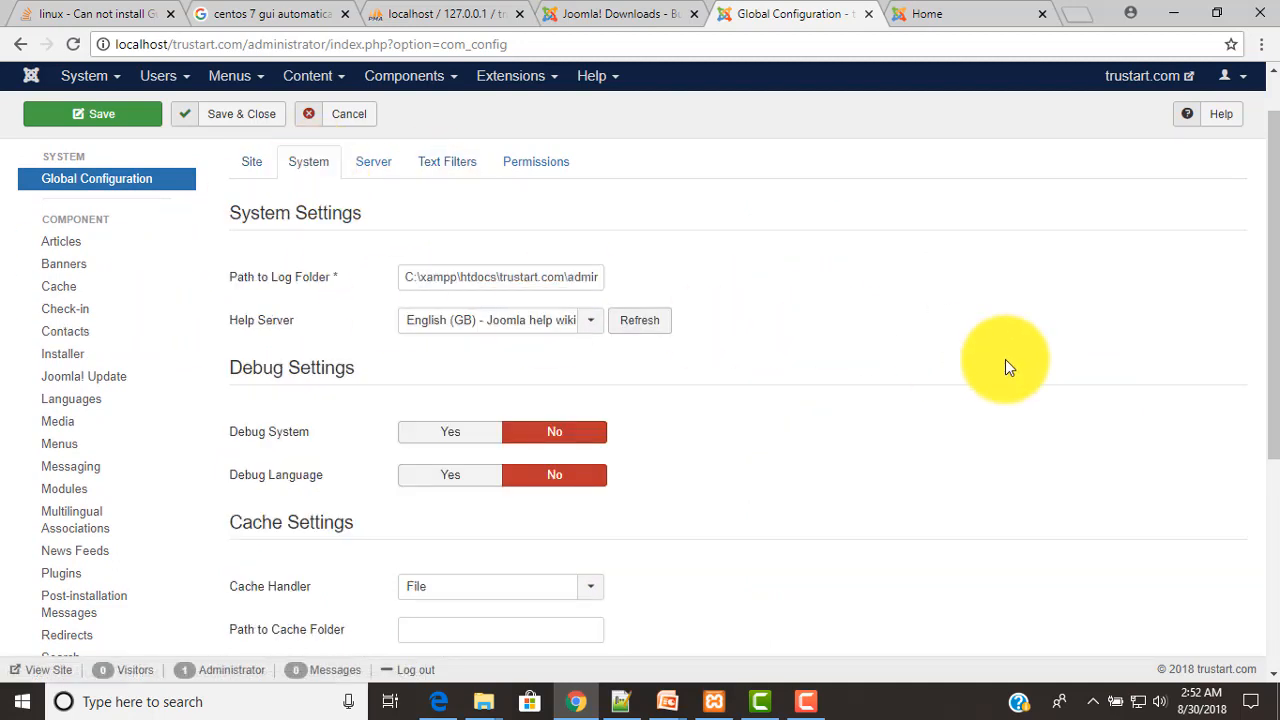
pyautogui.scroll(-2, 1005, 360)
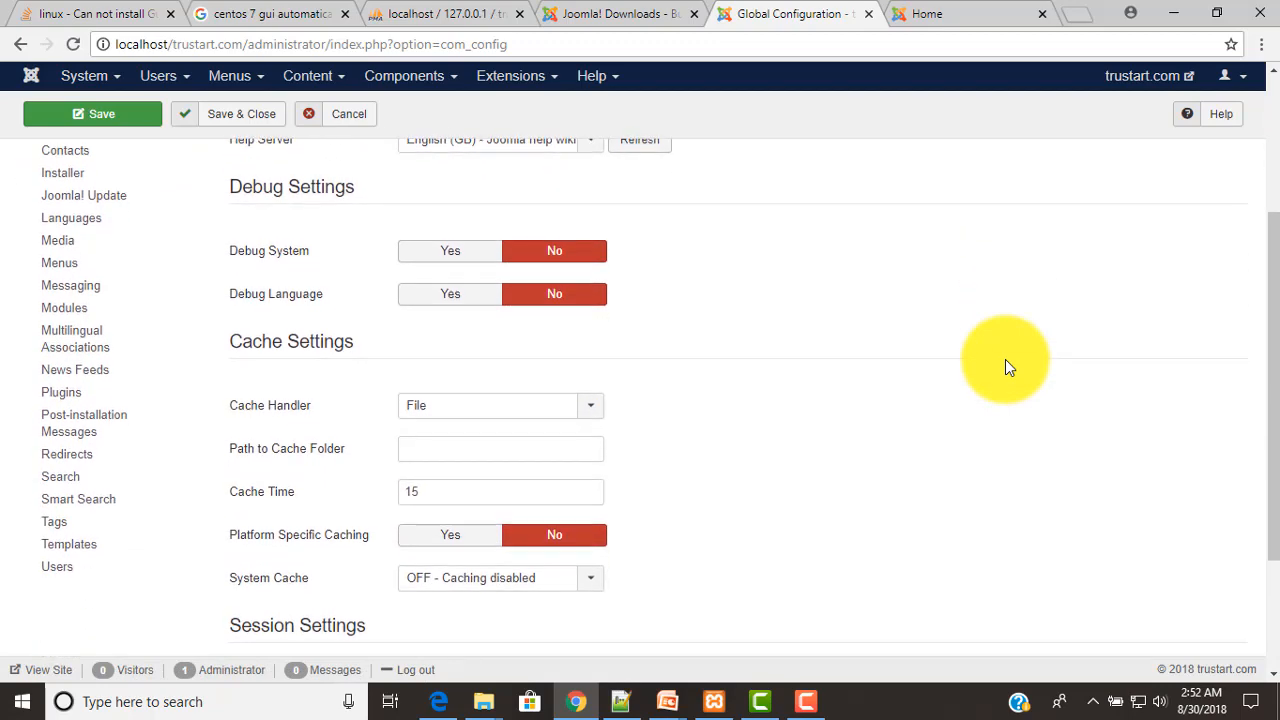
pyautogui.scroll(-2, 1008, 367)
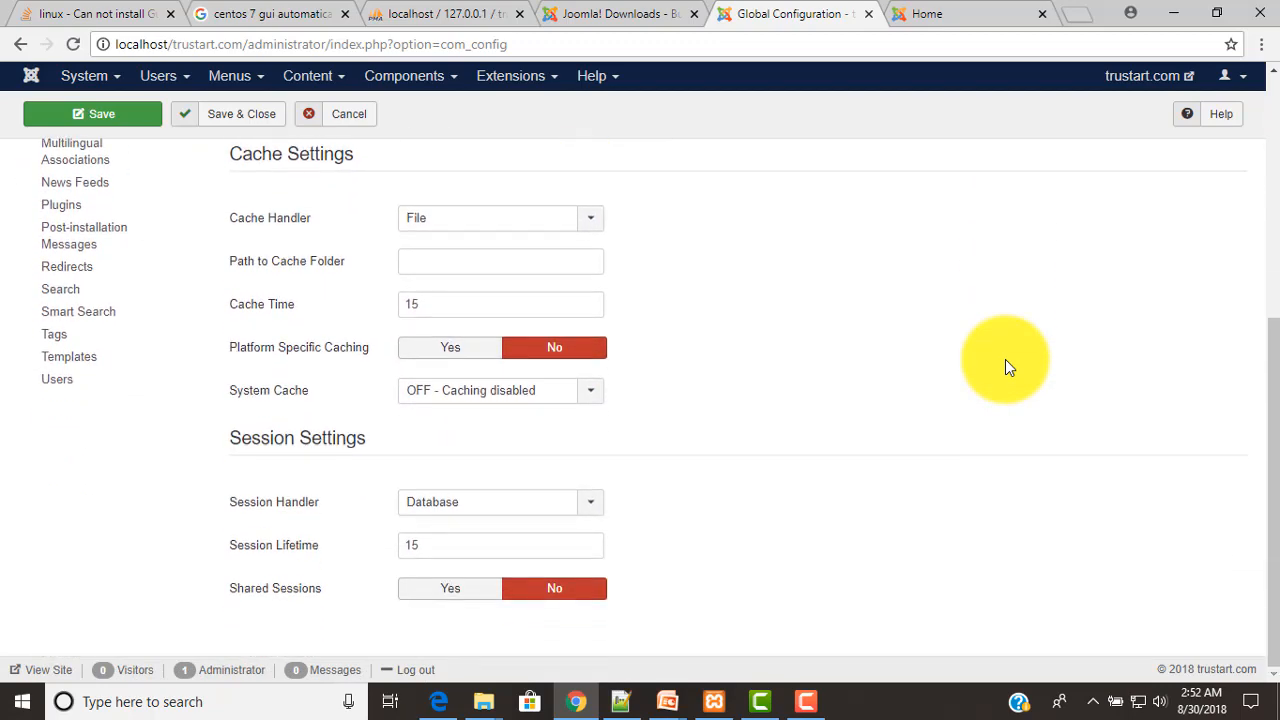
pyautogui.scroll(4, 1005, 367)
# Step: Examine the server configuration, including the database username, name and tables prefix, location, FTP, proxy and mail settings
pyautogui.click(397, 218)
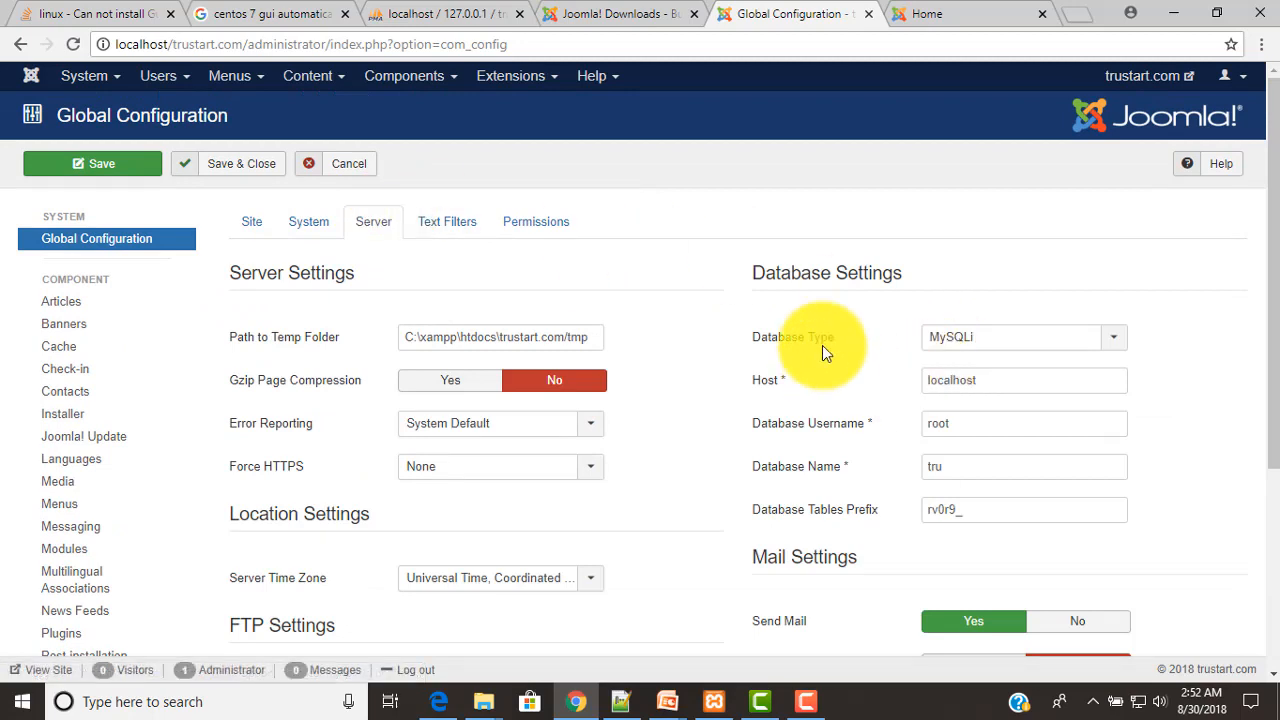
pyautogui.moveTo(826, 358)
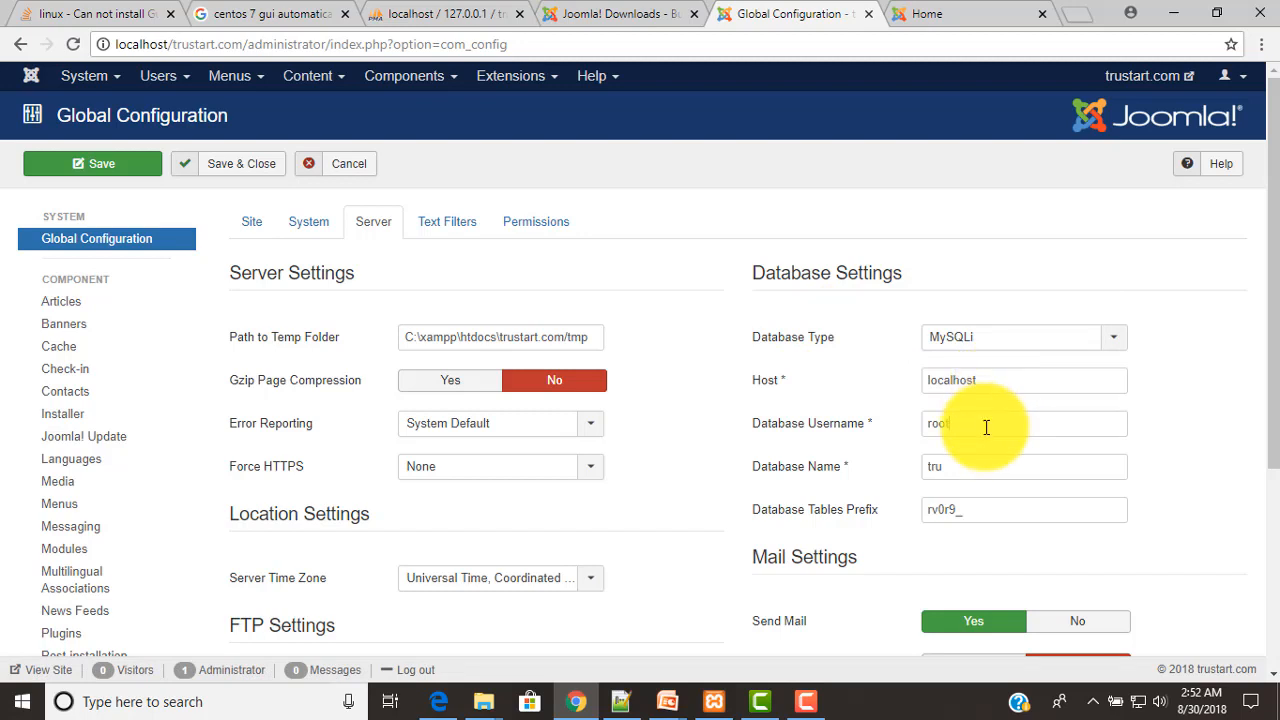
pyautogui.click(986, 427)
pyautogui.click(973, 461)
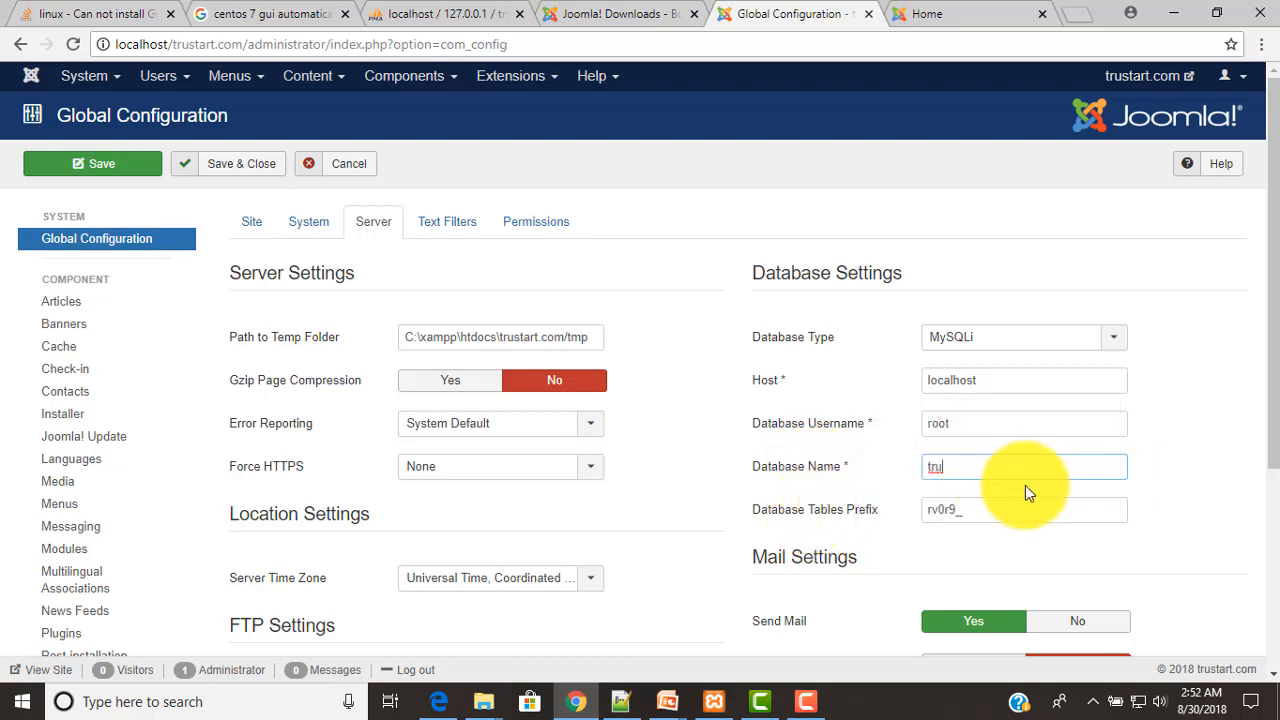
pyautogui.click(976, 510)
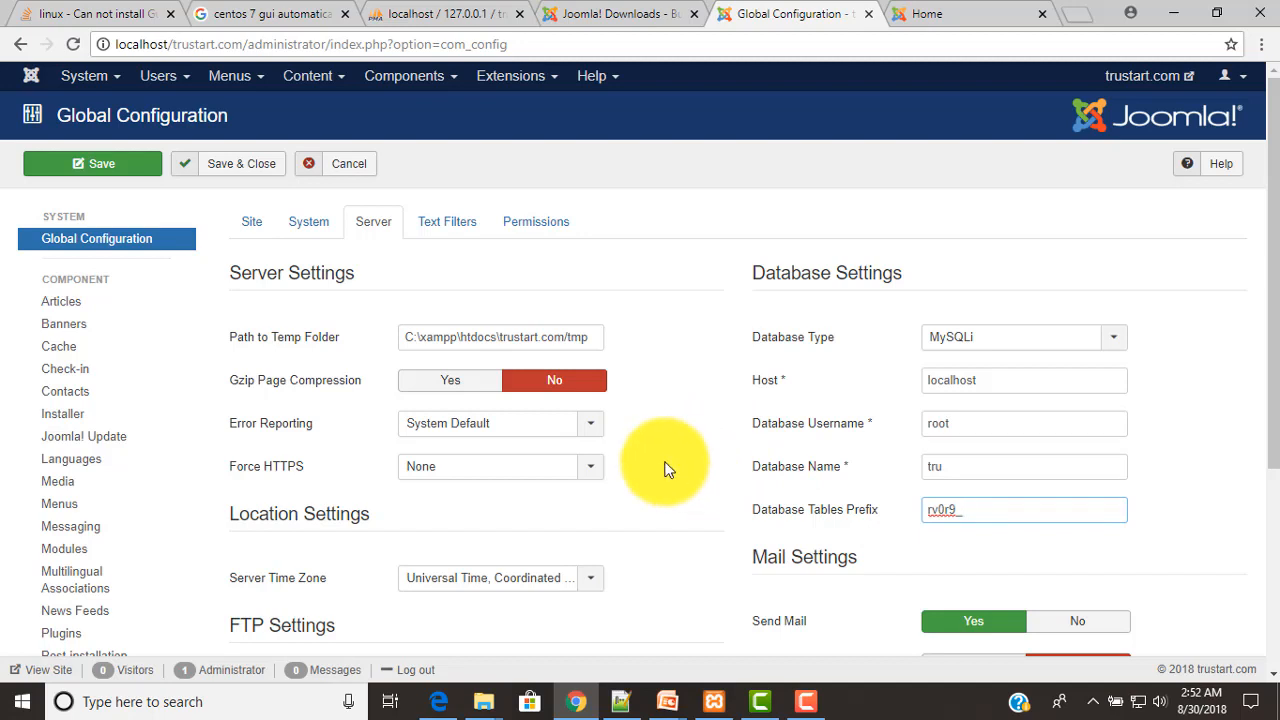
pyautogui.moveTo(236, 430)
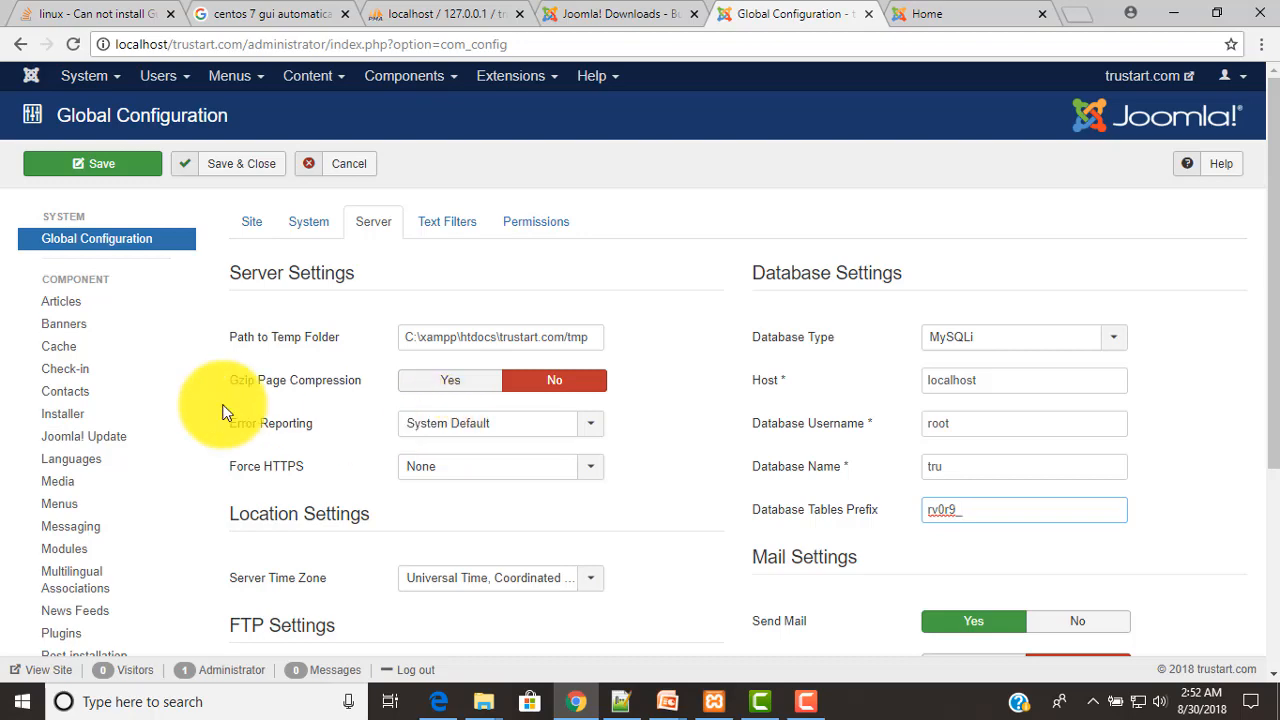
pyautogui.scroll(-2, 229, 410)
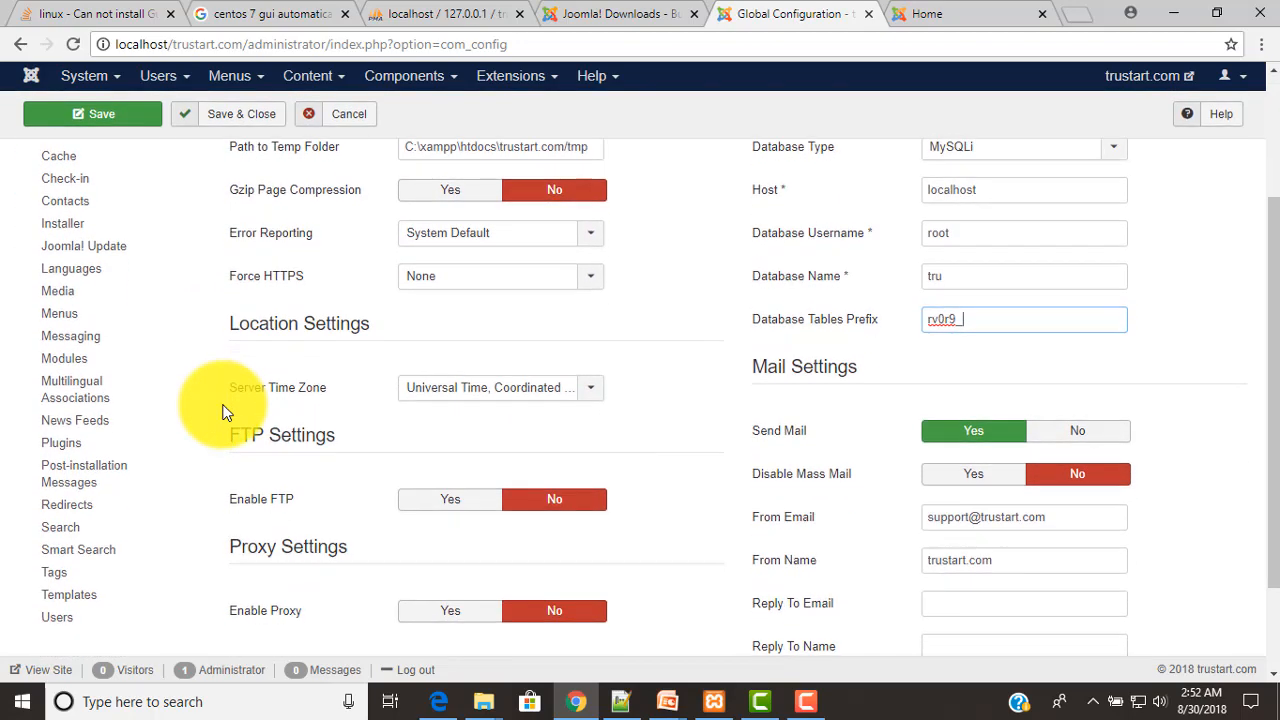
pyautogui.scroll(-1, 224, 412)
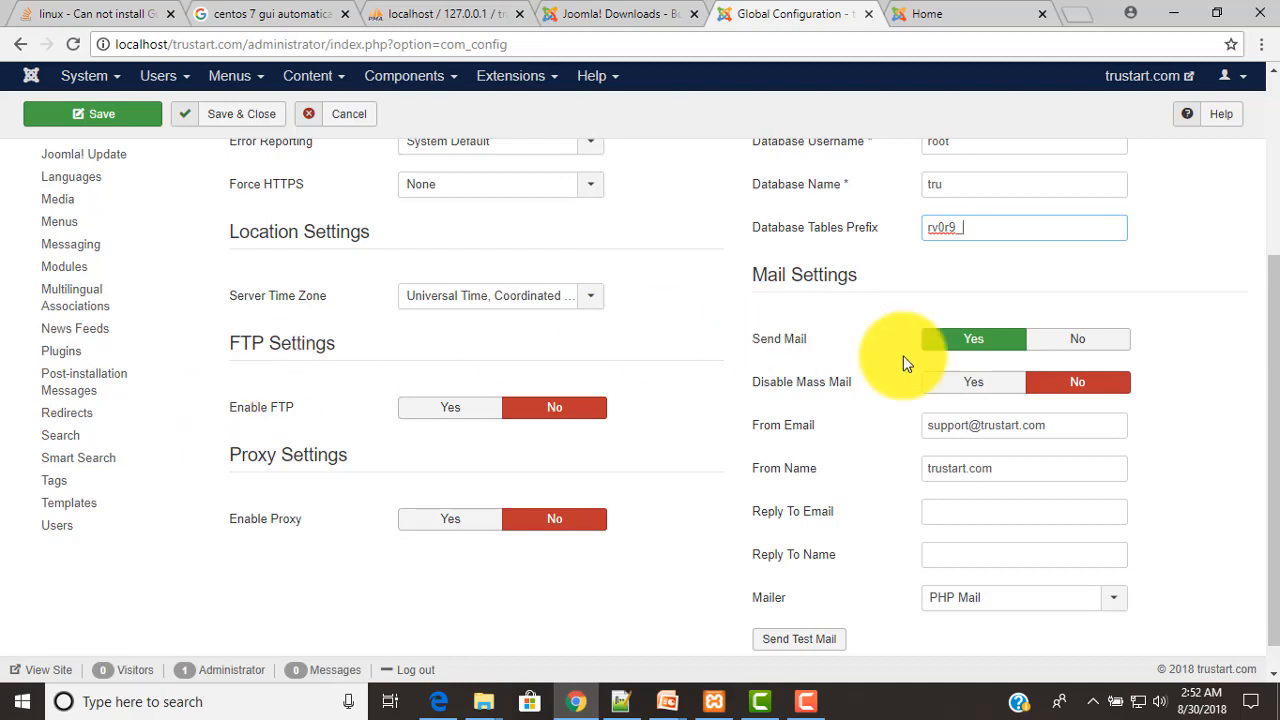
# Step: Switch to Notepad++, find the e-mail address in the new 10 note, and compare it with Joomla's From Email setting
pyautogui.click(621, 701)
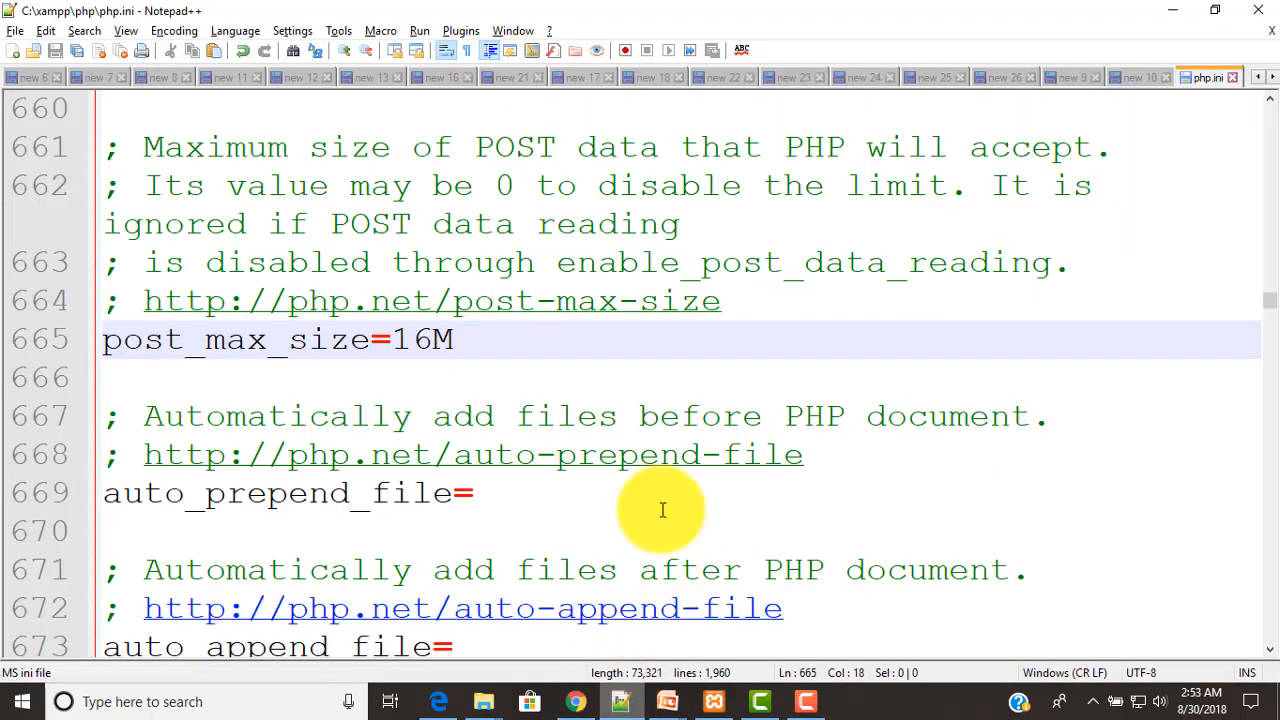
pyautogui.click(1128, 78)
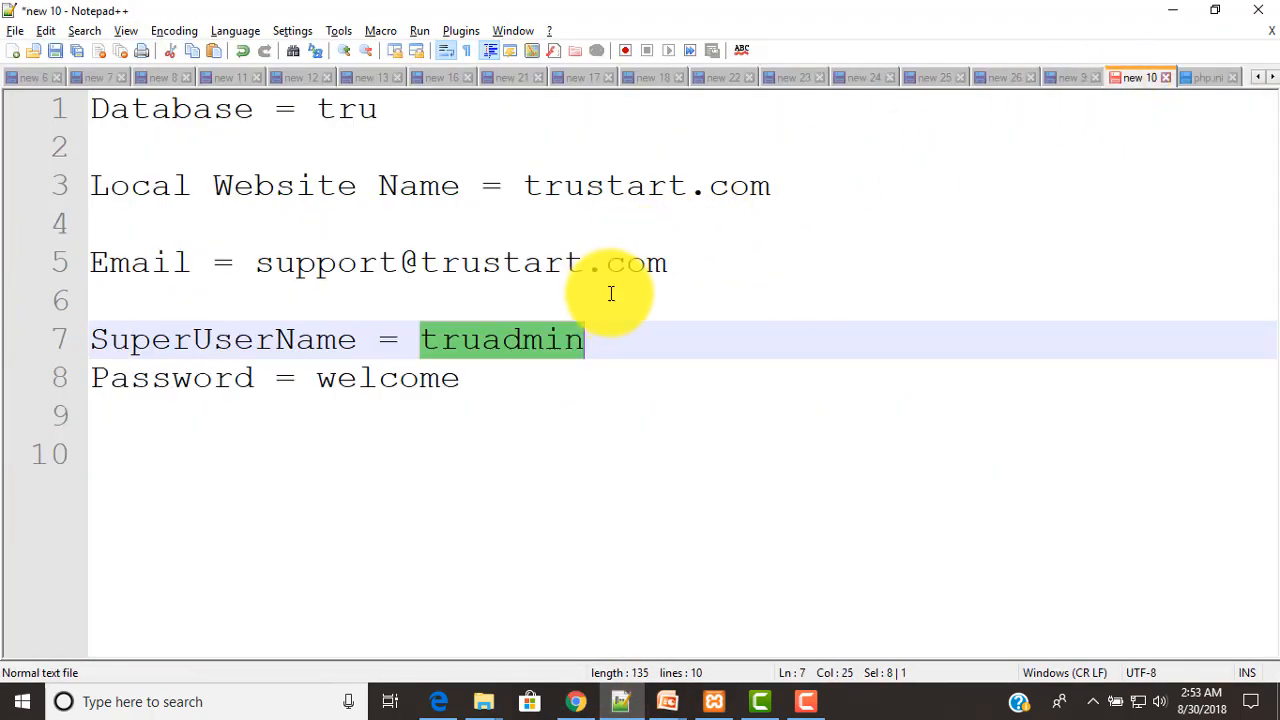
pyautogui.moveTo(253, 263); pyautogui.dragTo(688, 262)
pyautogui.hotkey('ctrl', 'c')
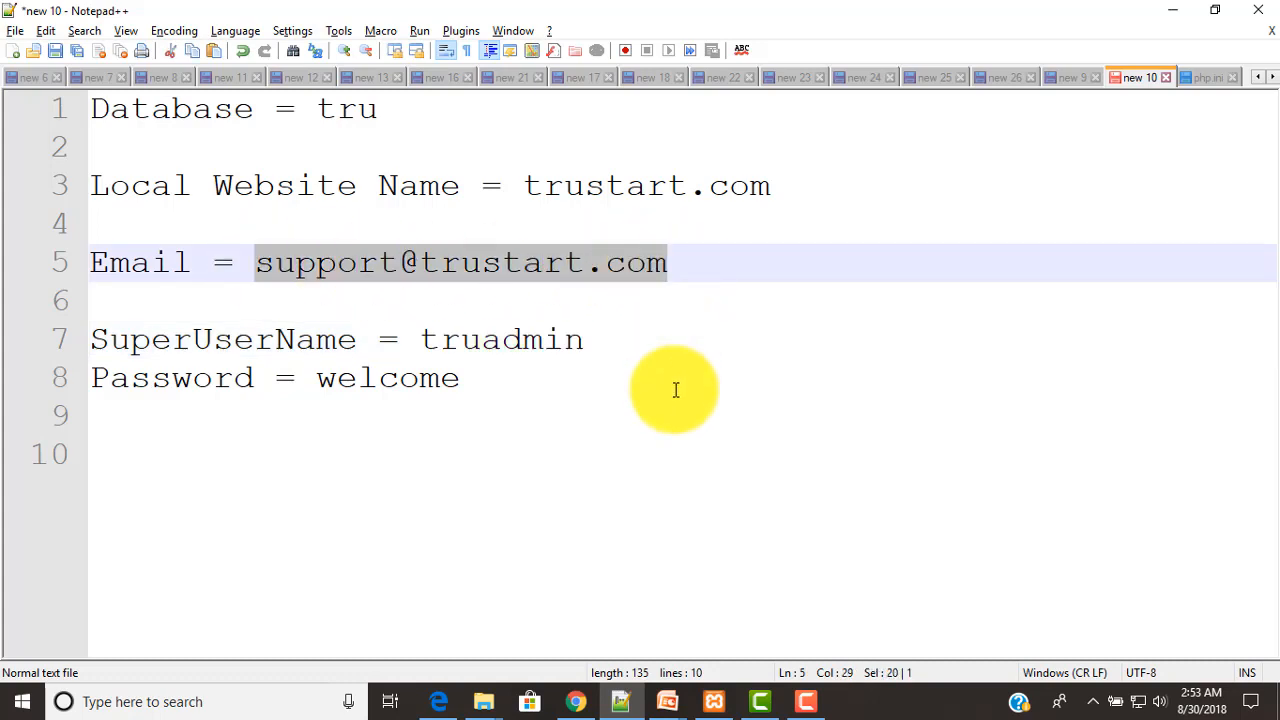
pyautogui.click(577, 701)
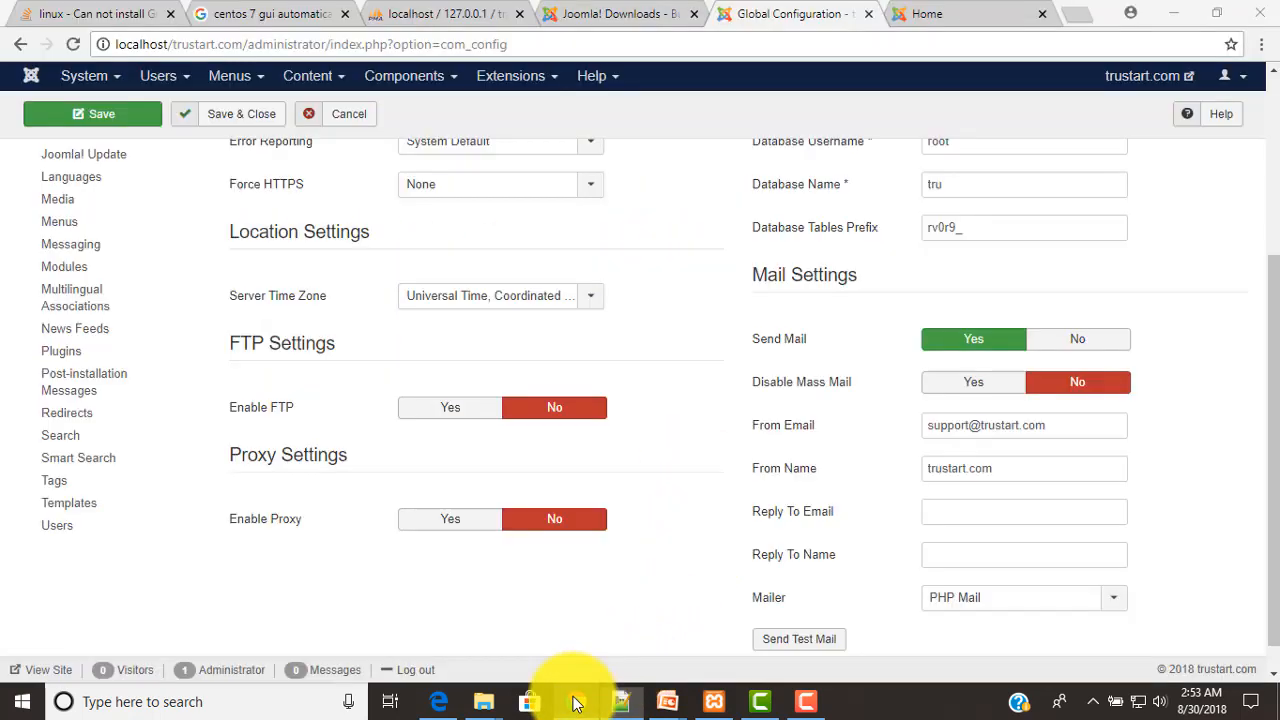
pyautogui.click(1074, 423)
pyautogui.hotkey('ctrl', 'v')
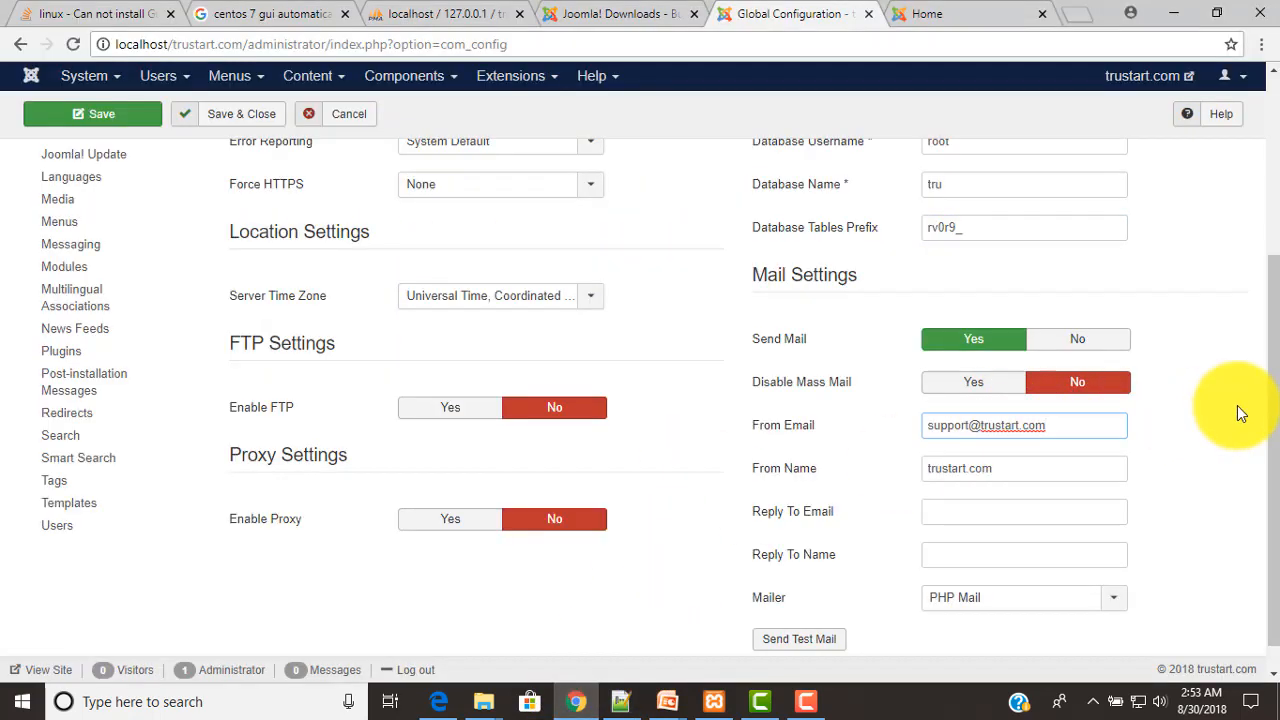
# Step: Review the rest of the mail settings and look over the whole server configuration once more
pyautogui.scroll(-1, 1237, 405)
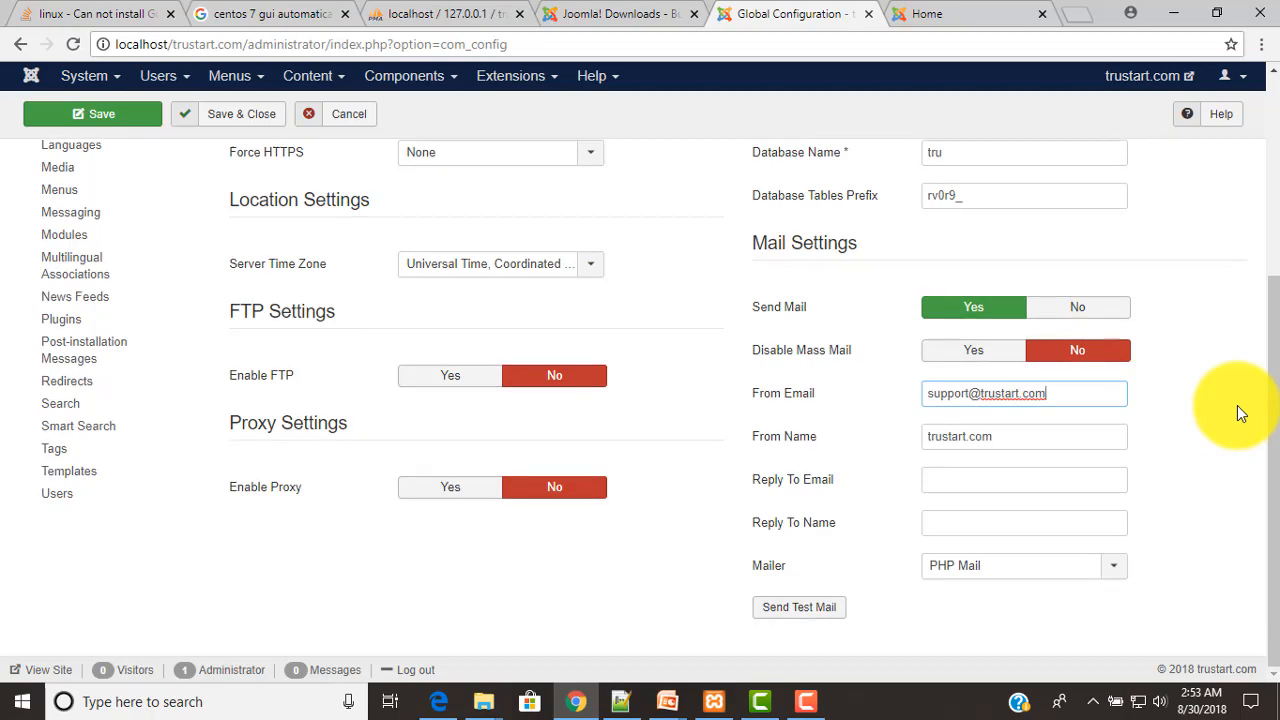
pyautogui.scroll(3, 1237, 405)
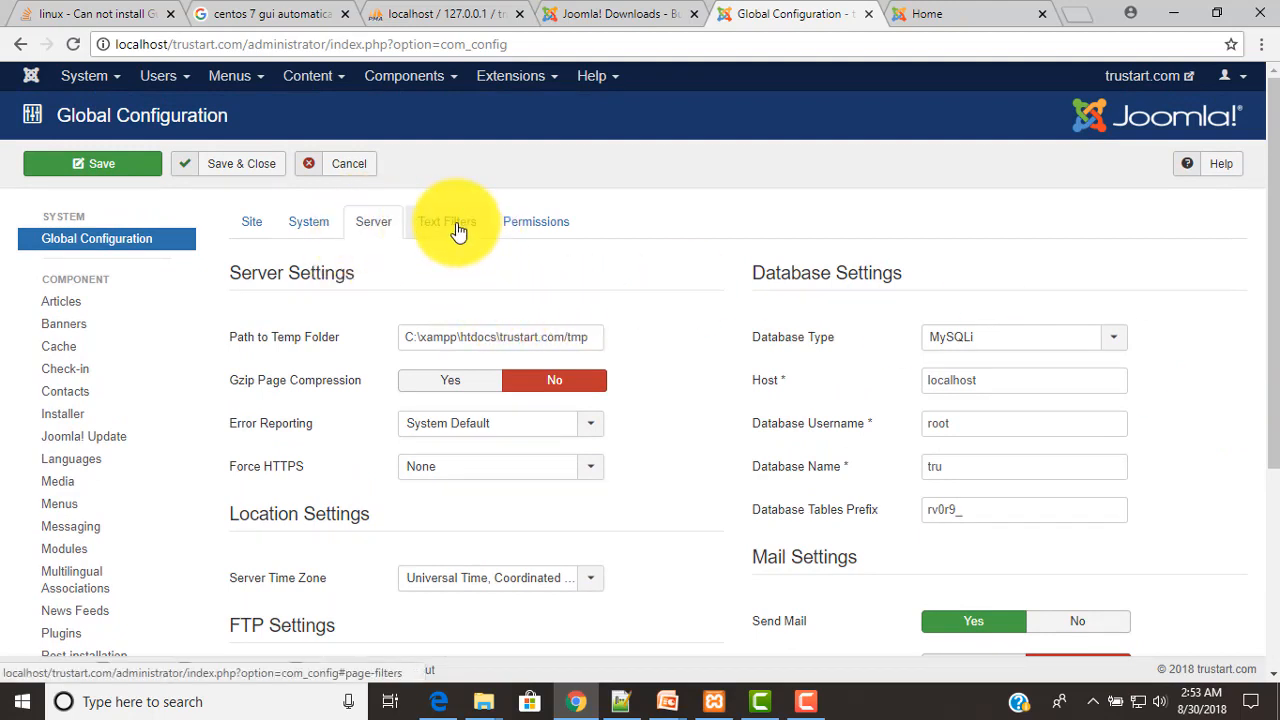
pyautogui.scroll(-2, 700, 420)
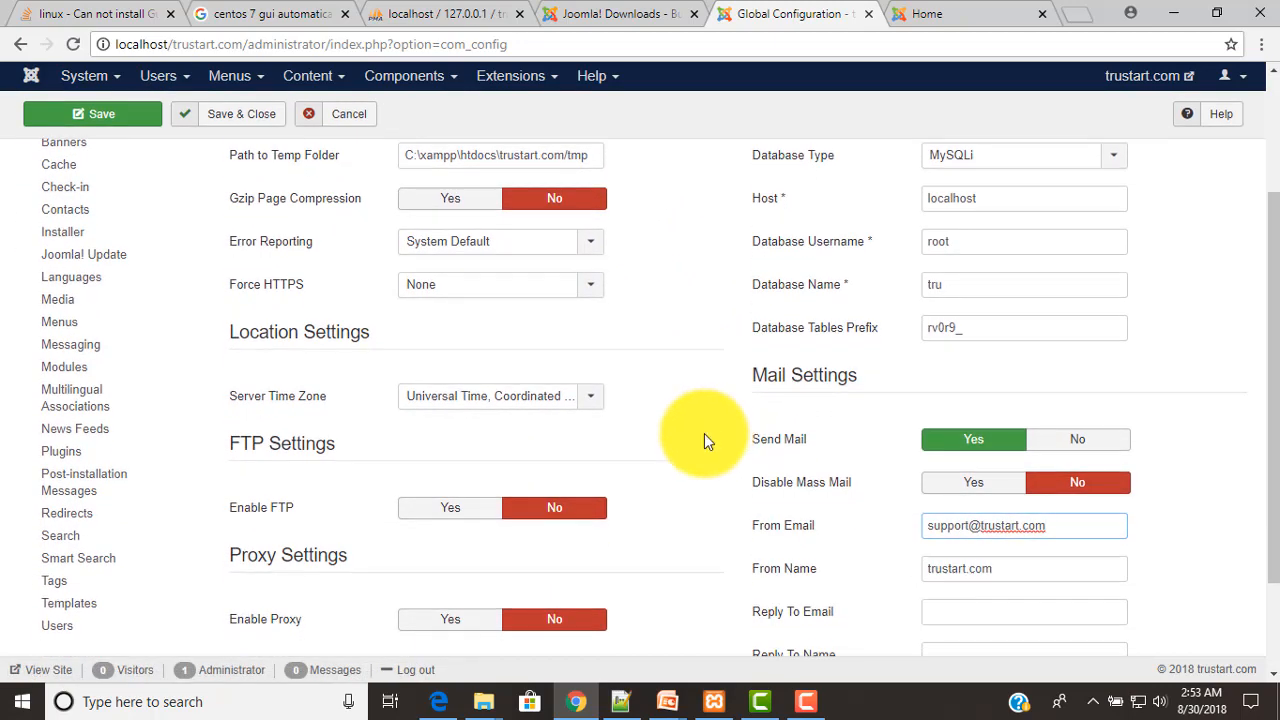
pyautogui.scroll(-1, 704, 440)
pyautogui.scroll(4, 704, 440)
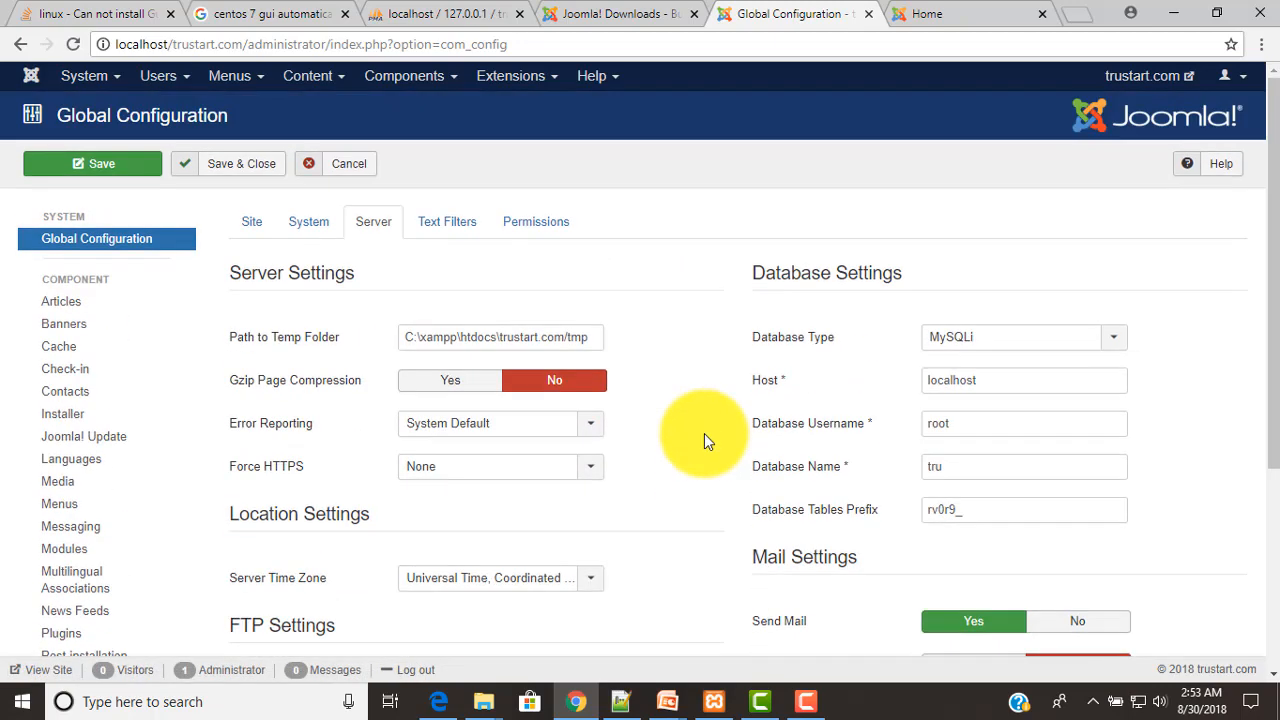
# Step: Look through the text filter, permission and other configuration sections, then close Global Configuration without saving and view the public home page
pyautogui.click(423, 229)
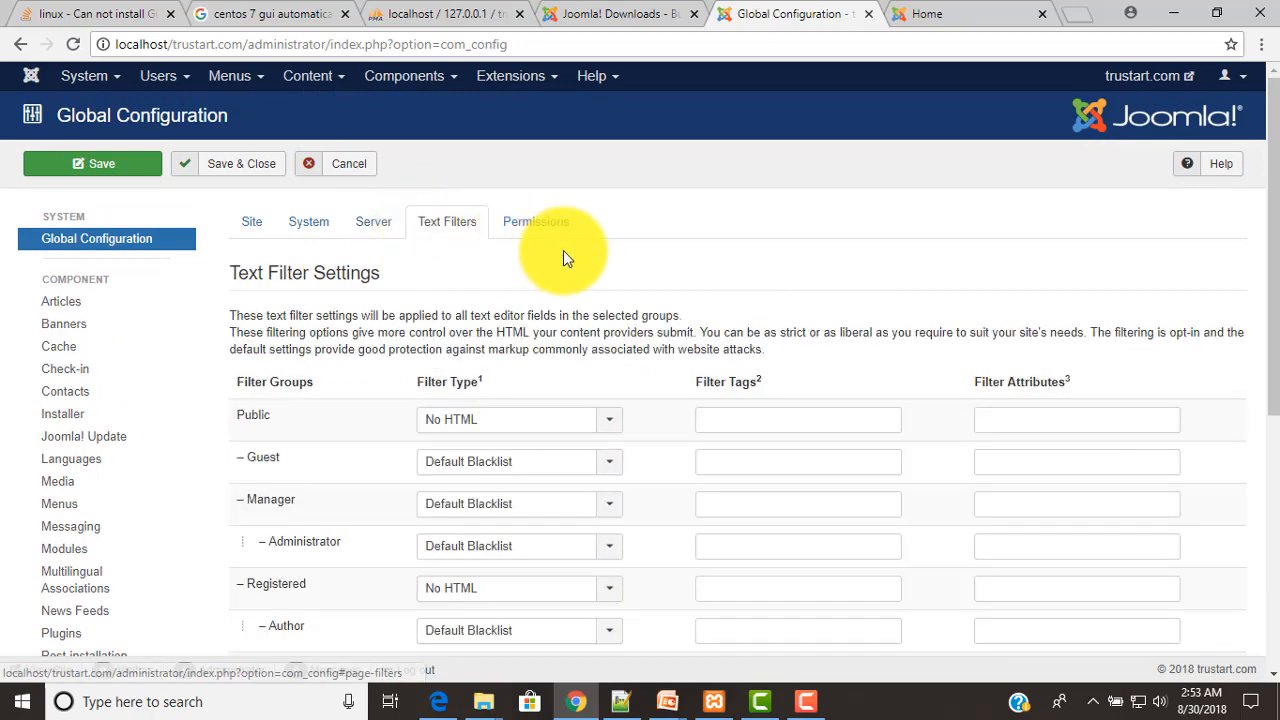
pyautogui.click(540, 220)
pyautogui.click(372, 227)
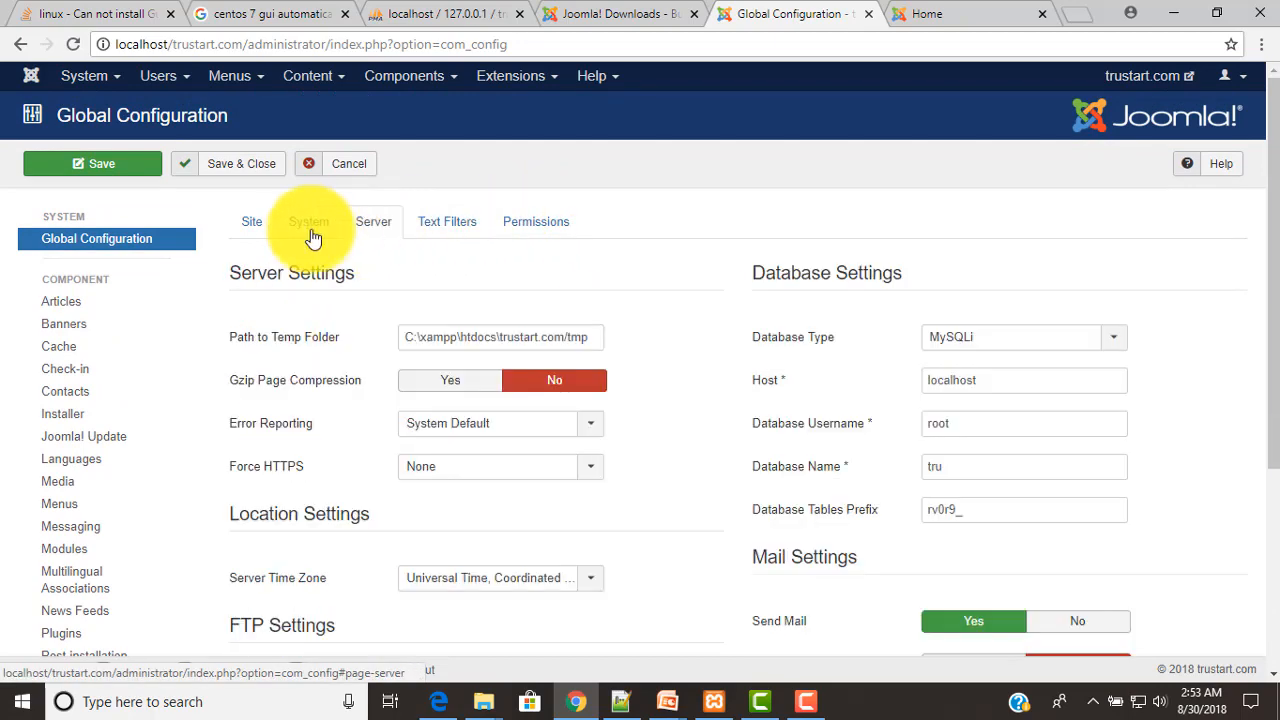
pyautogui.click(298, 233)
pyautogui.click(256, 228)
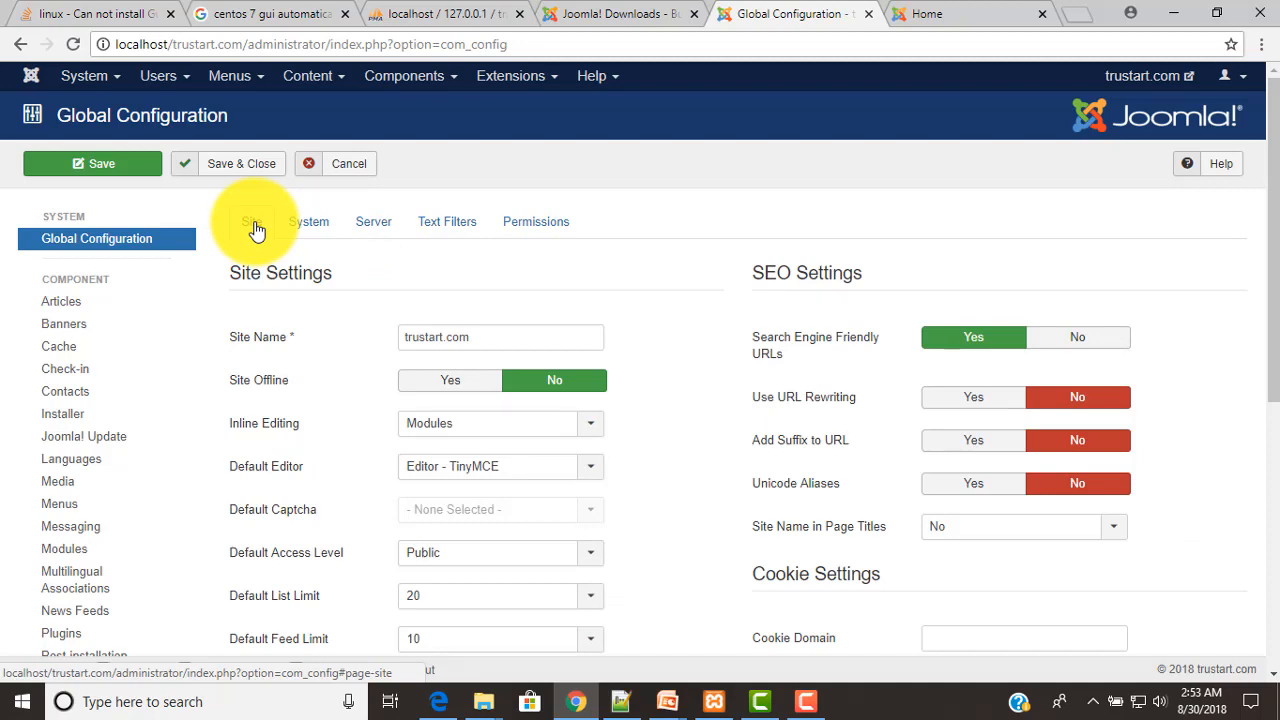
pyautogui.click(360, 173)
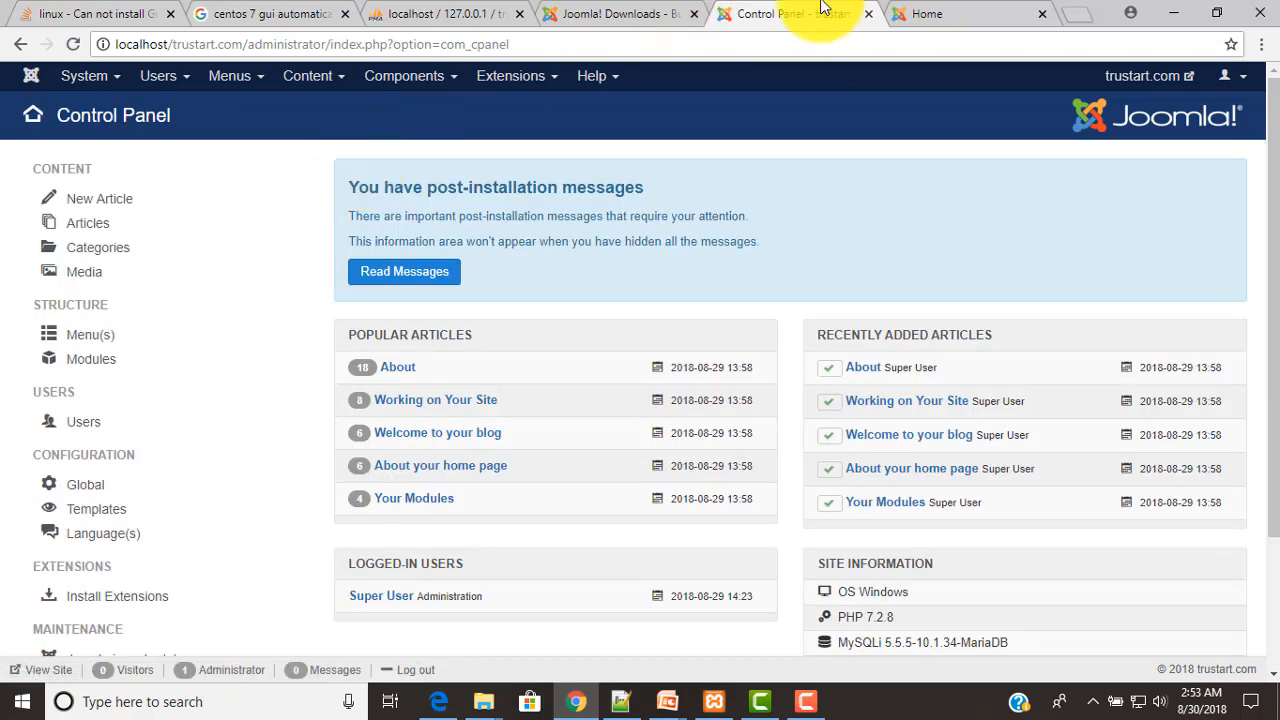
pyautogui.click(990, 14)
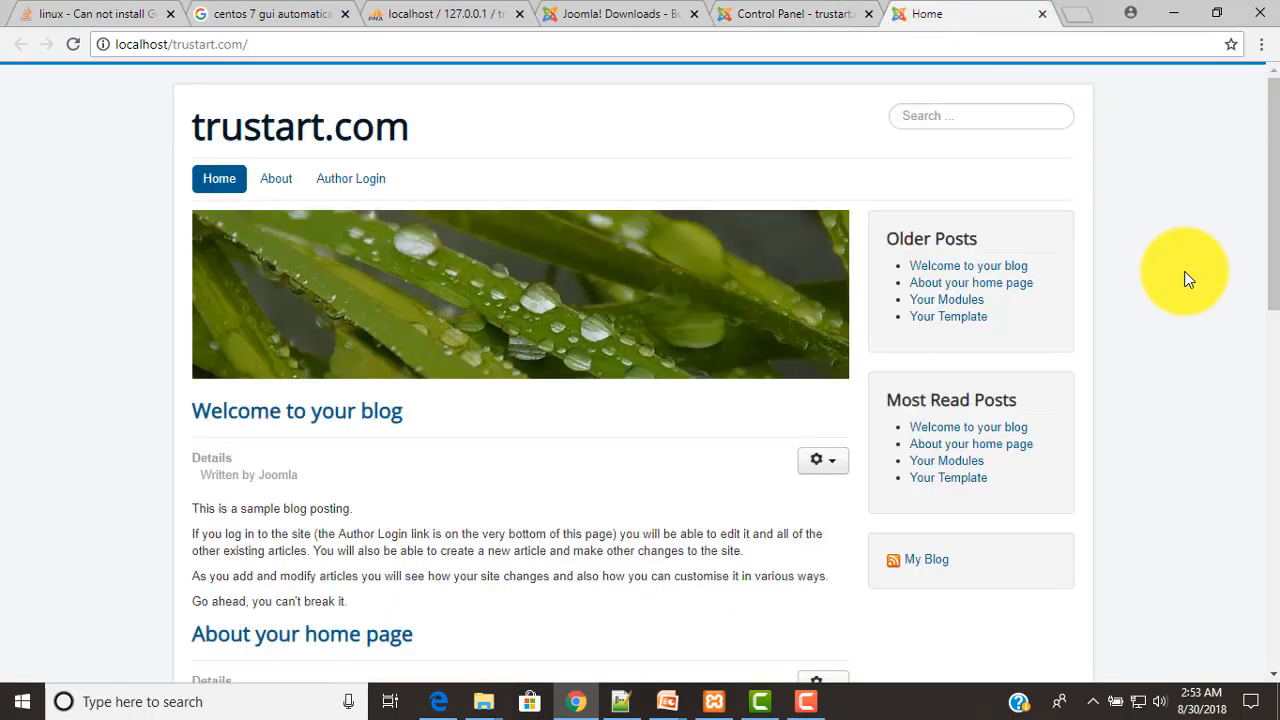